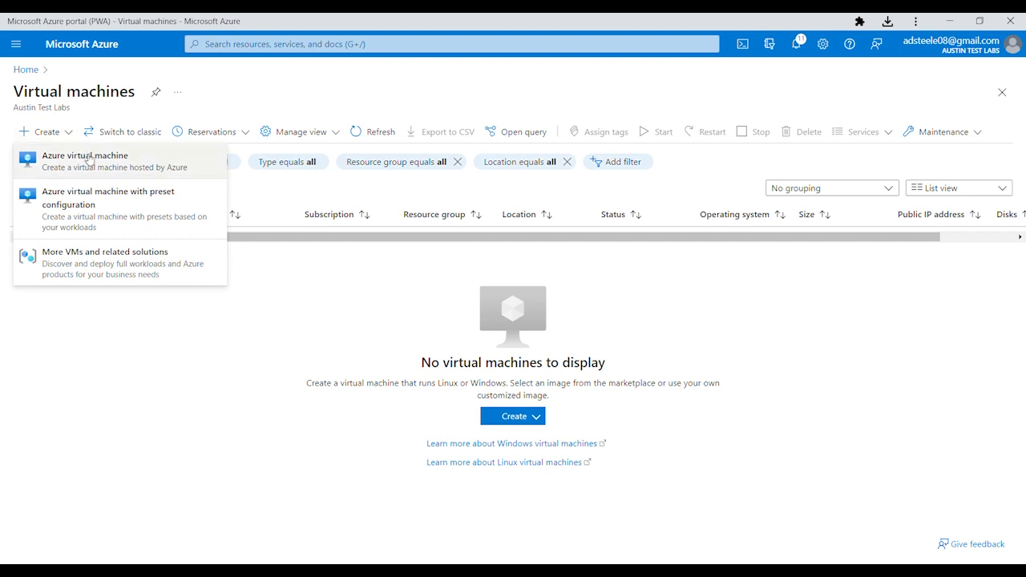
Start a new Azure virtual machine and create the resource group homelab-rg for it
left_click(88, 160)
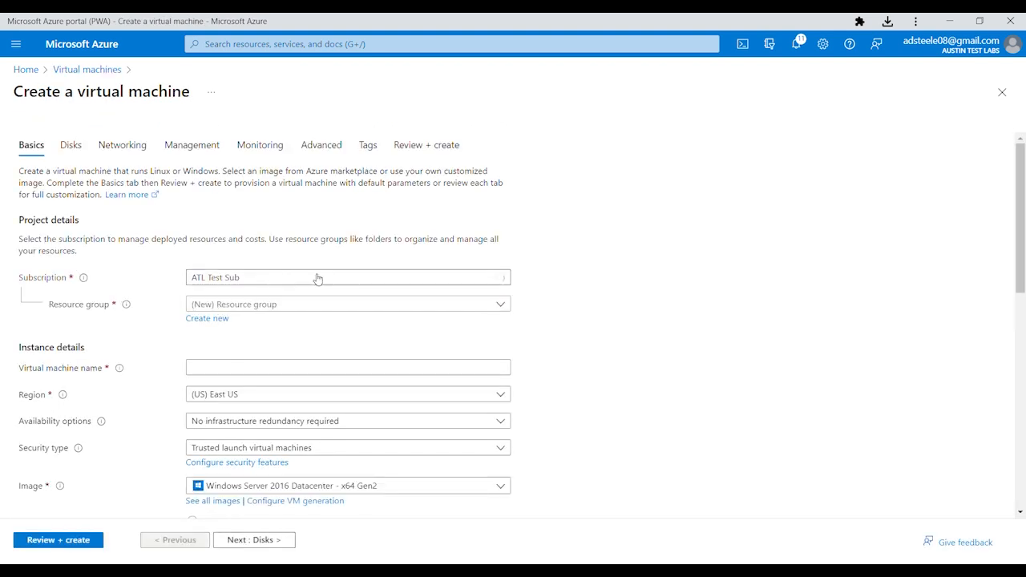
left_click(216, 319)
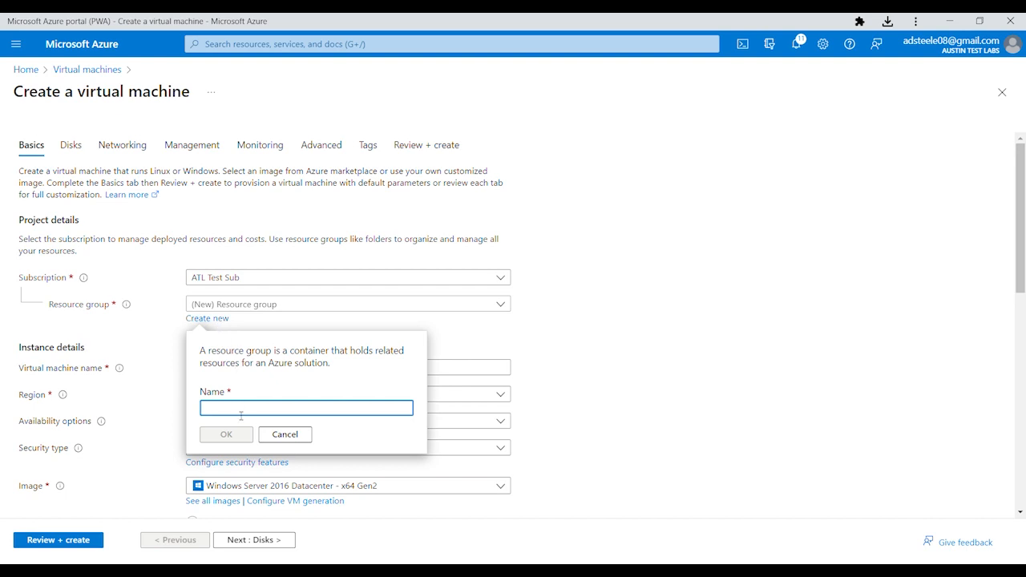
type("homelab-rg")
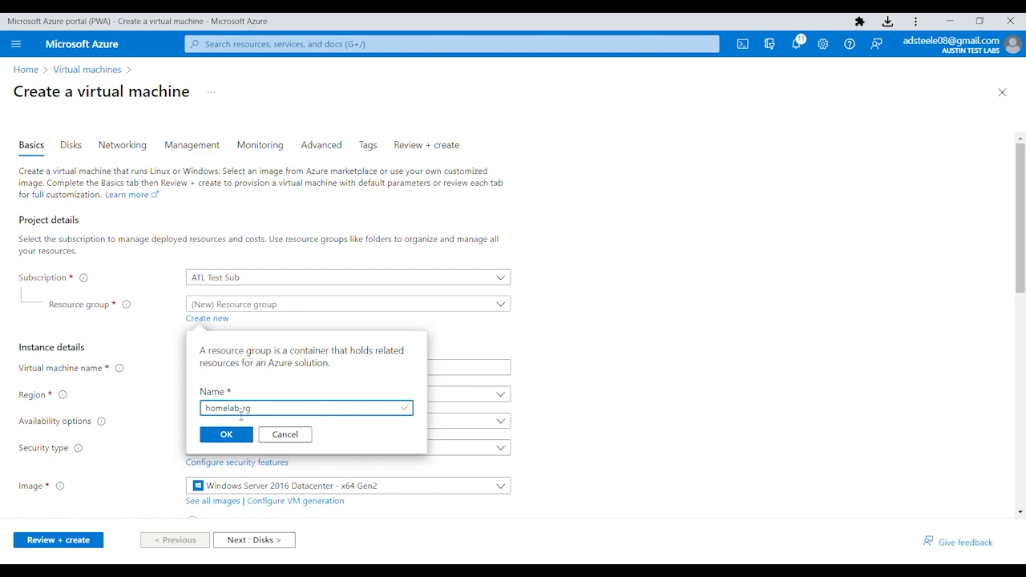
left_click(233, 434)
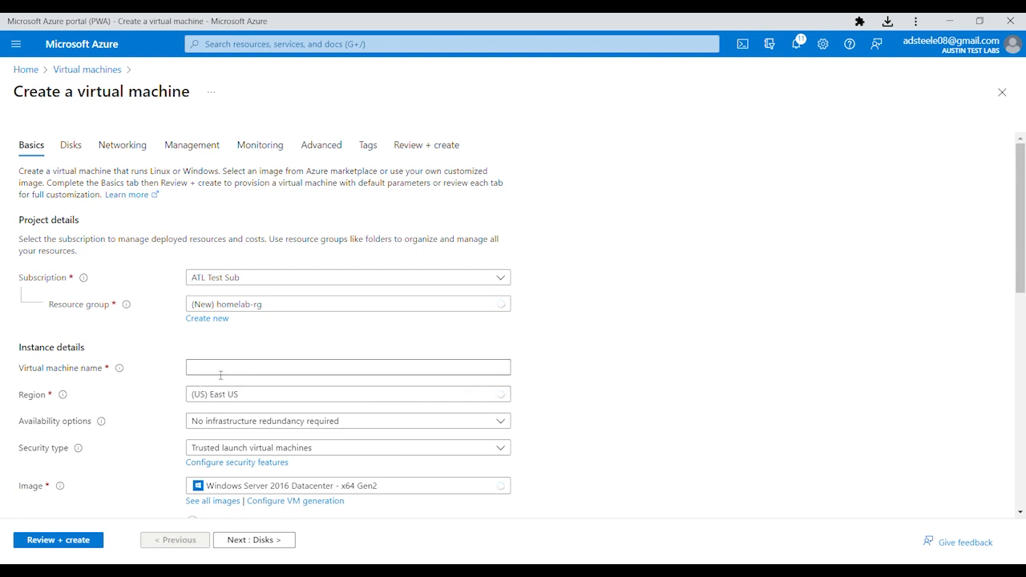
Name the virtual machine homelab-server-1 and move down to the size and administrator account settings
left_click(220, 375)
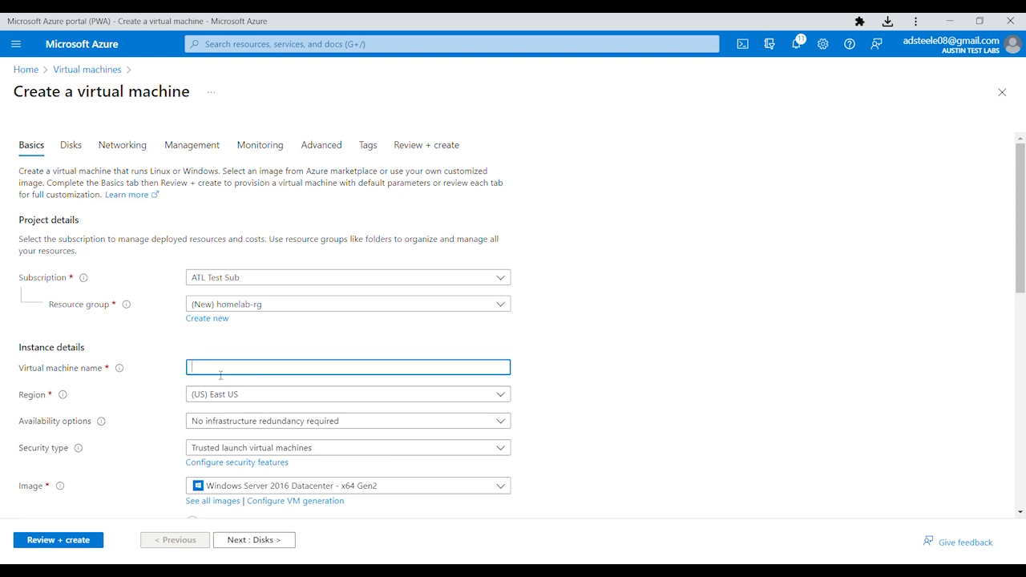
type("homelab-server-1")
scroll(296, 473, "down", 2)
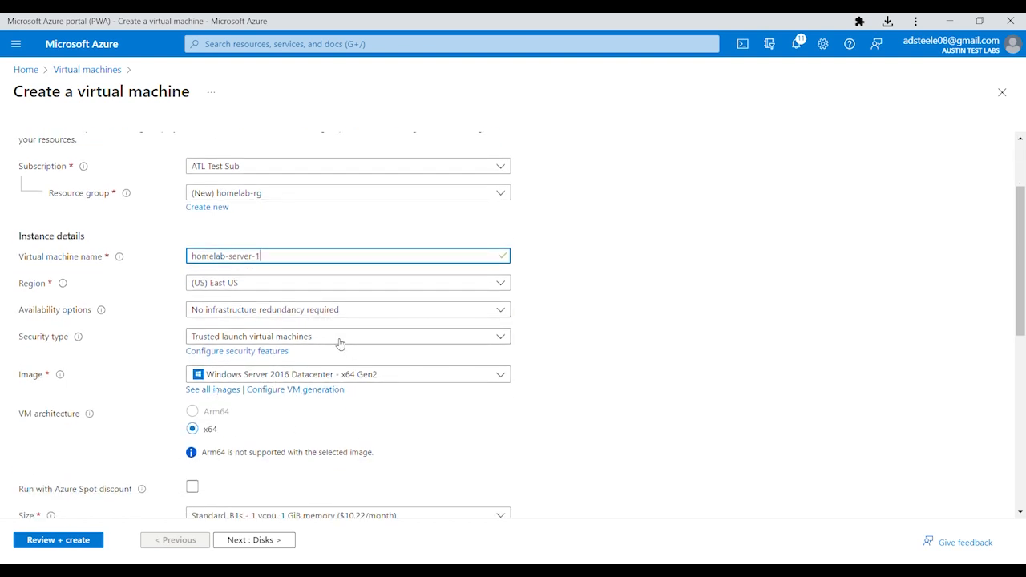
scroll(269, 439, "down", 4)
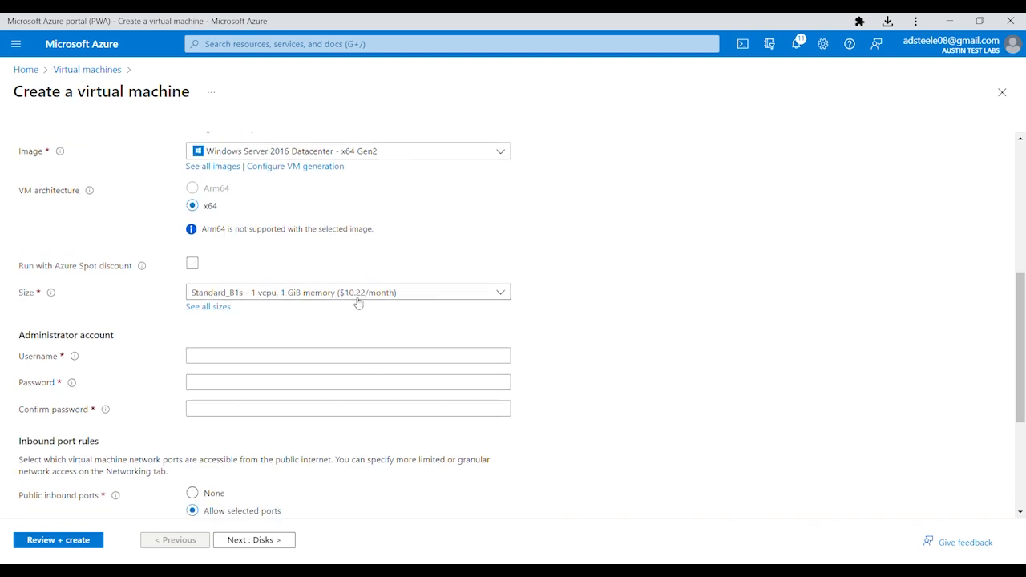
scroll(188, 328, "down", 2)
Fill in the administrator username and password, then run Review + create validation
left_click(242, 247)
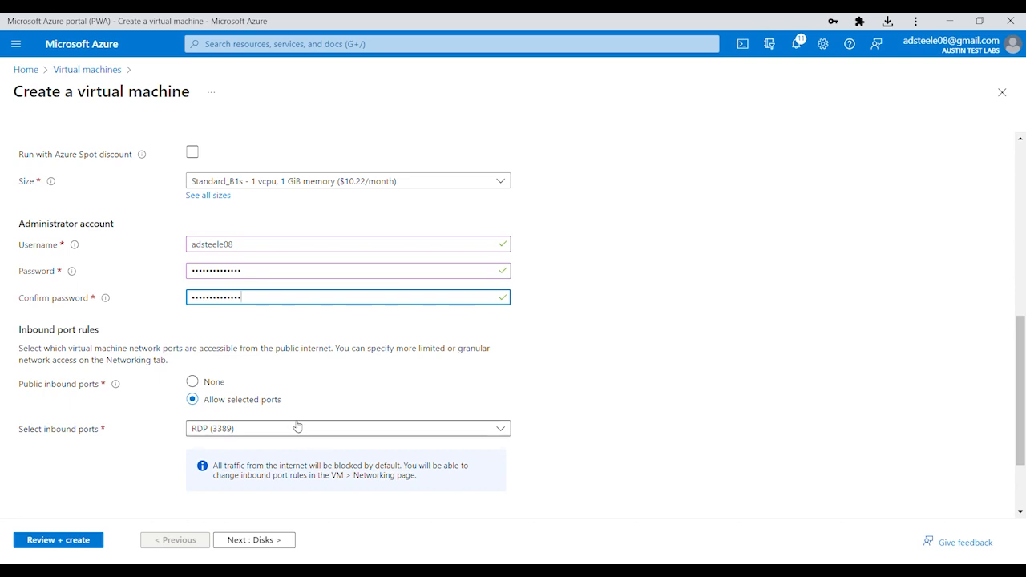
scroll(305, 433, "down", 2)
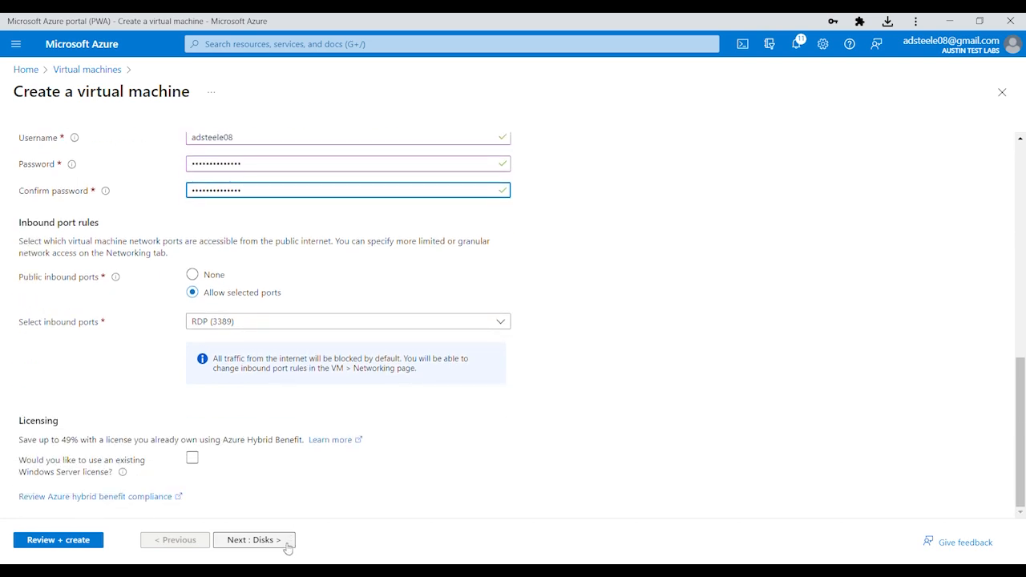
left_click(60, 542)
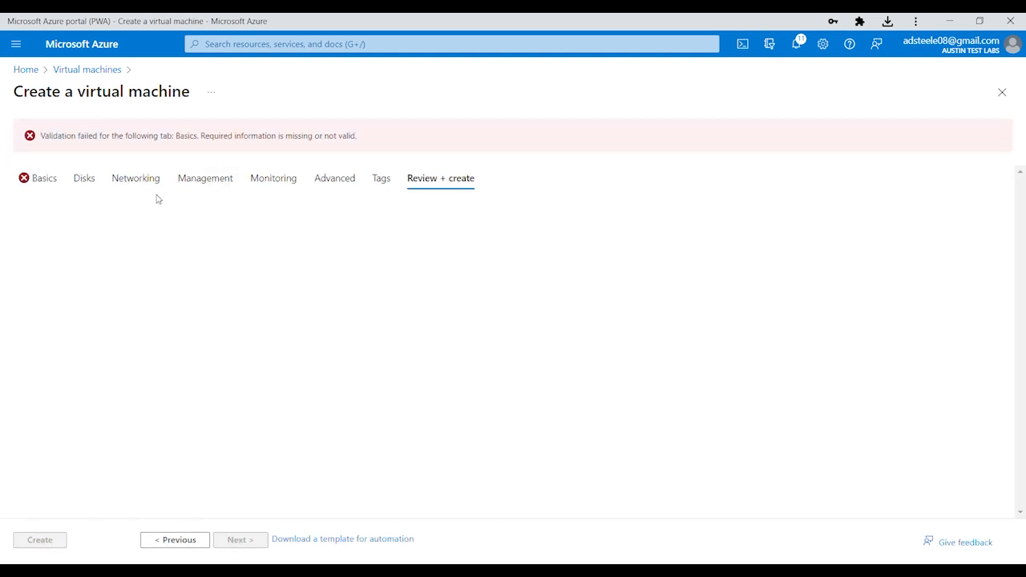
Go back to the Basics tab after failed validation and recheck the fields, including RDP (3389) inbound
left_click(44, 186)
scroll(290, 310, "down", 3)
scroll(290, 309, "down", 1)
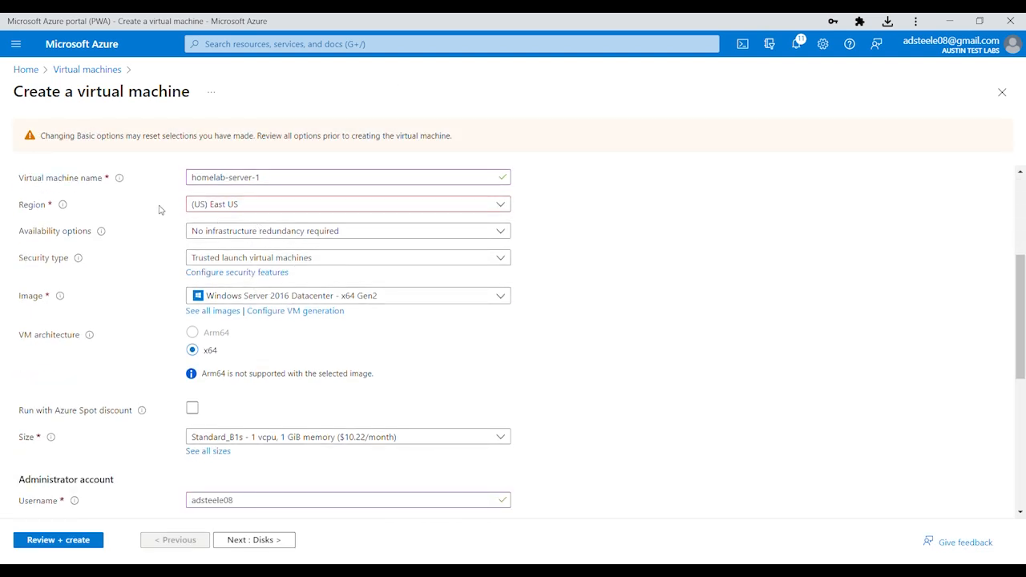
scroll(314, 472, "down", 3)
scroll(314, 473, "up", 5)
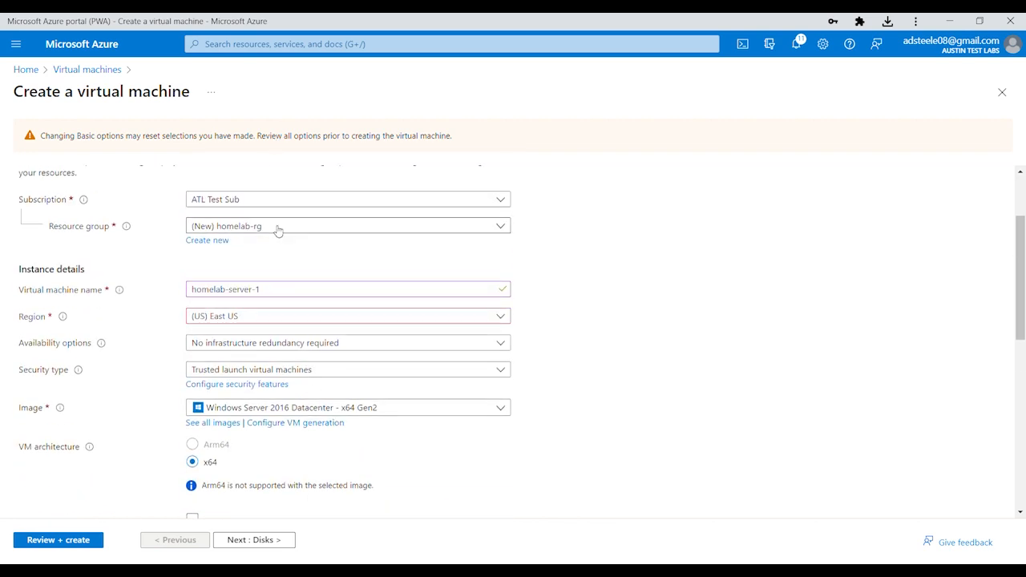
scroll(305, 339, "down", 4)
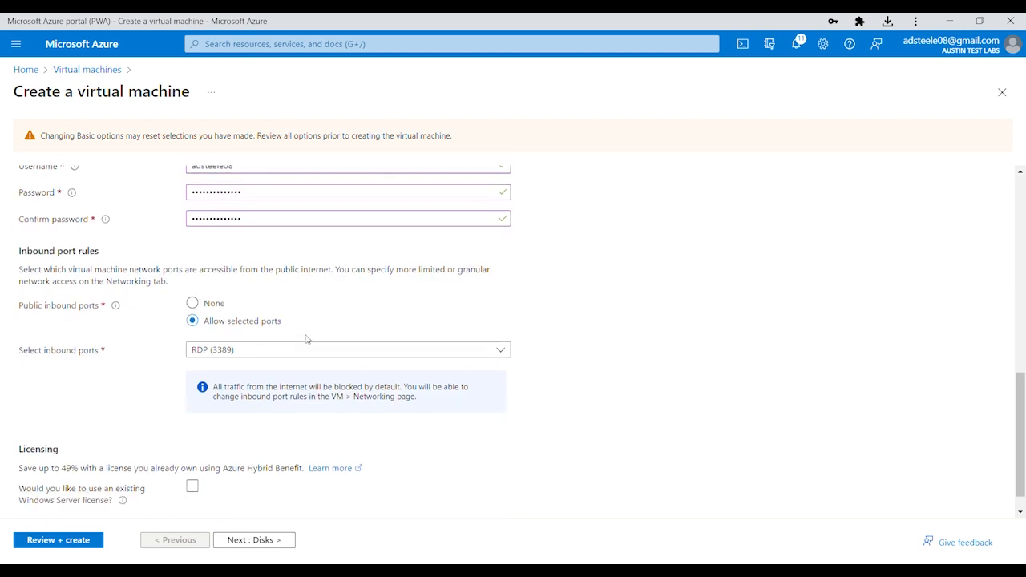
Pass validation and deploy homelab-server-1 into homelab-rg, then return to the portal Home page
left_click(89, 545)
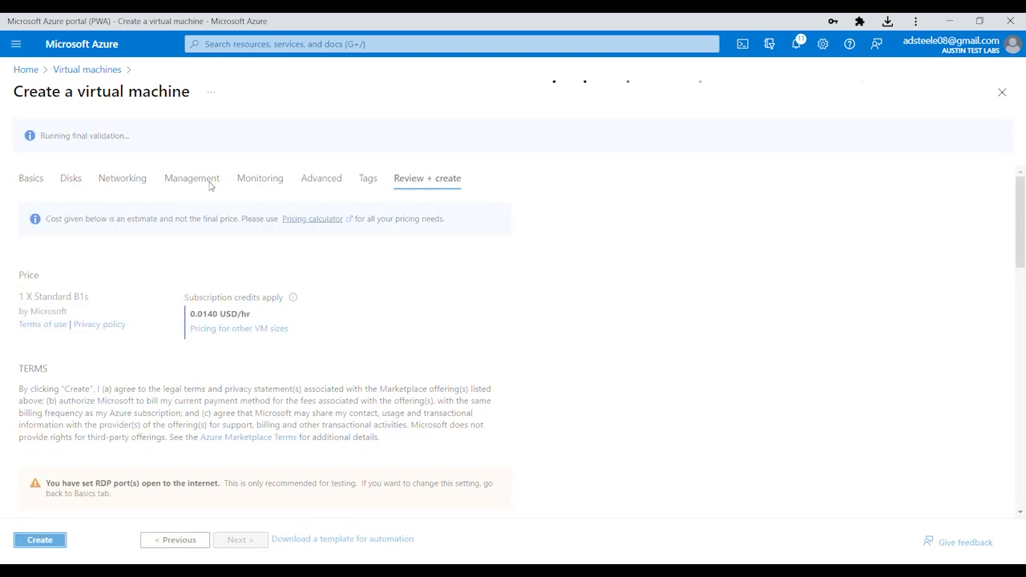
left_click(42, 545)
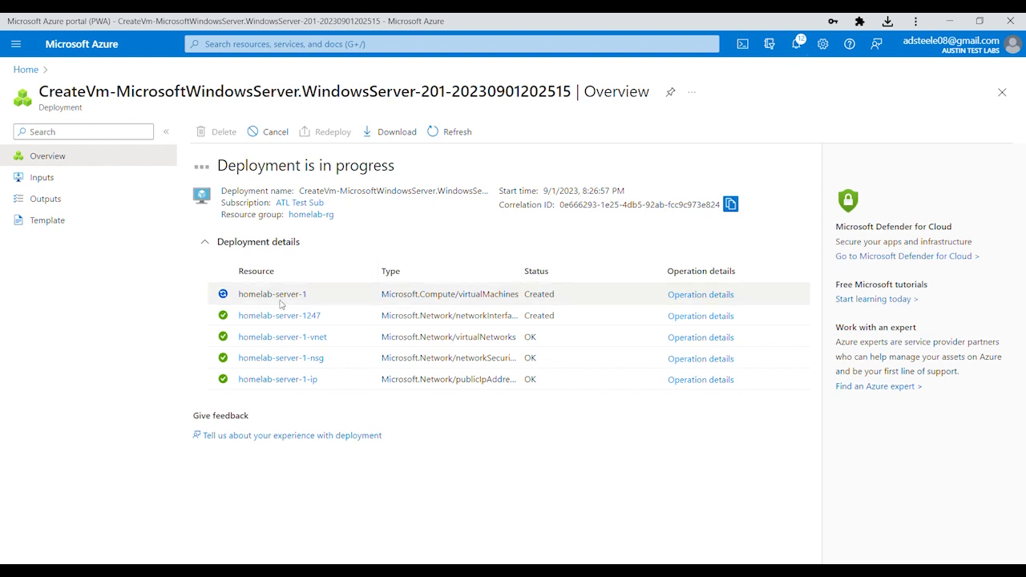
left_click(24, 70)
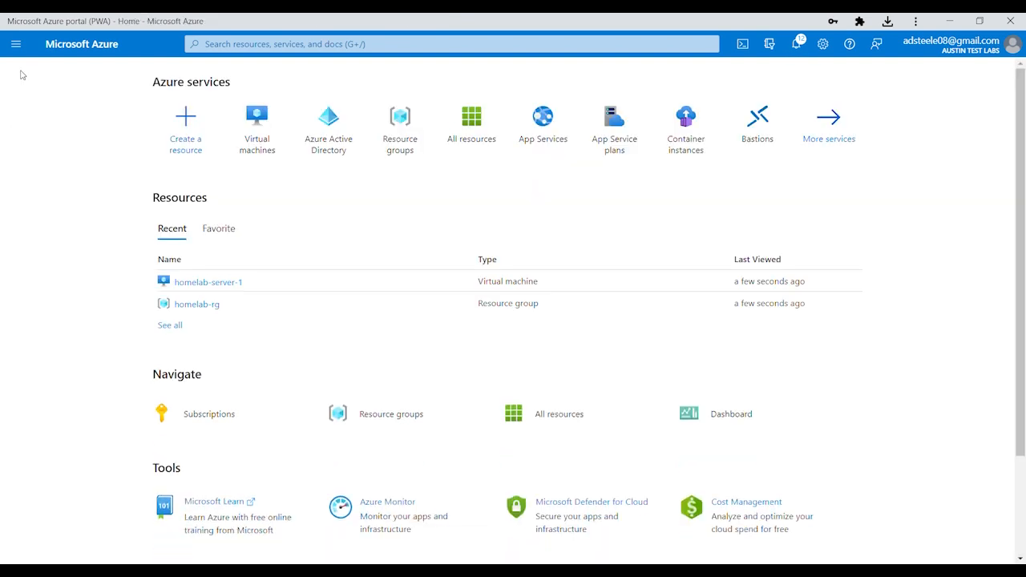
Check the six resources in homelab-rg, then go to the tenant's Azure Active Directory overview
left_click(211, 309)
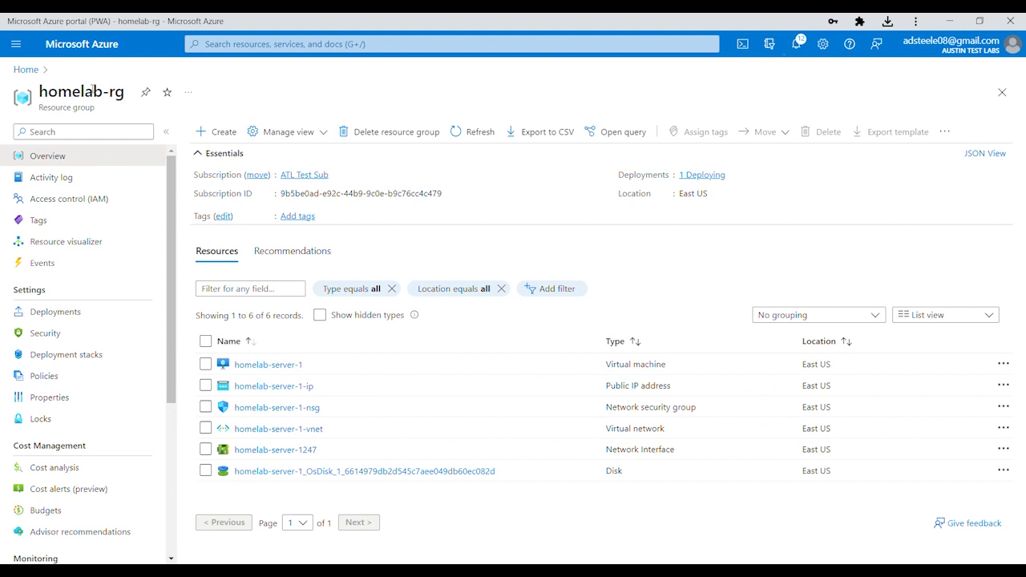
left_click(26, 69)
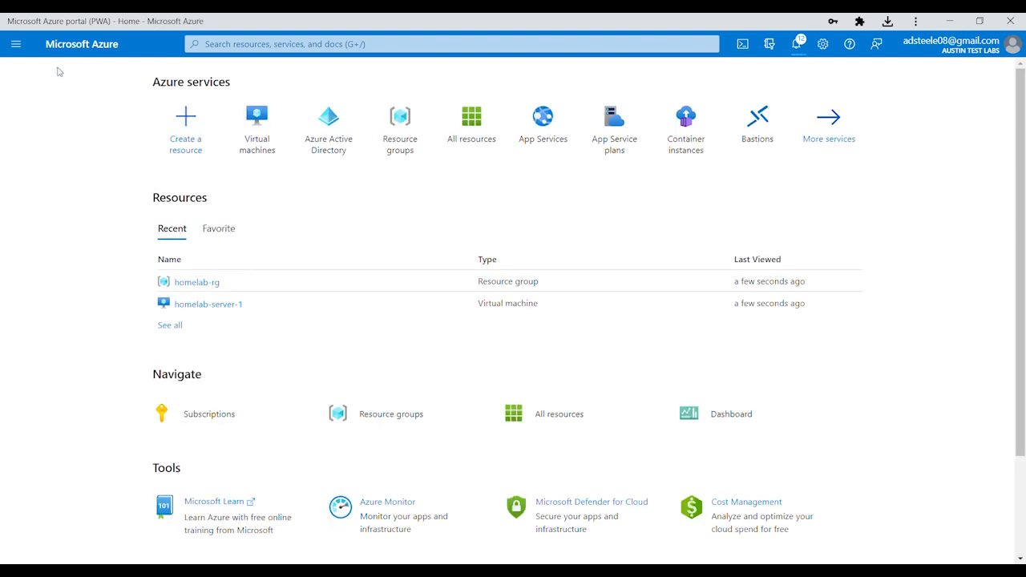
left_click(330, 137)
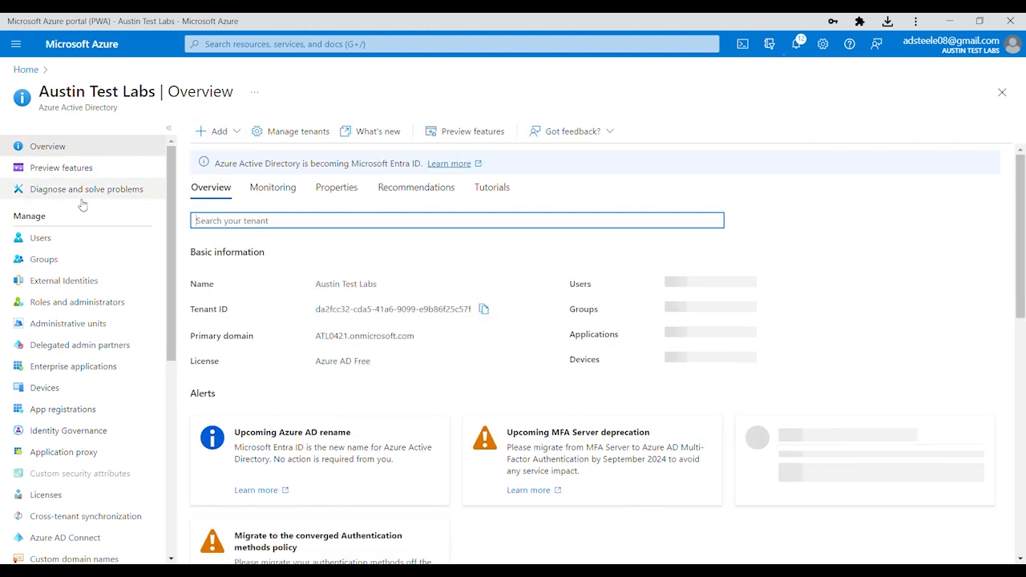
Open the Create new user form from the Azure AD Users list
left_click(40, 238)
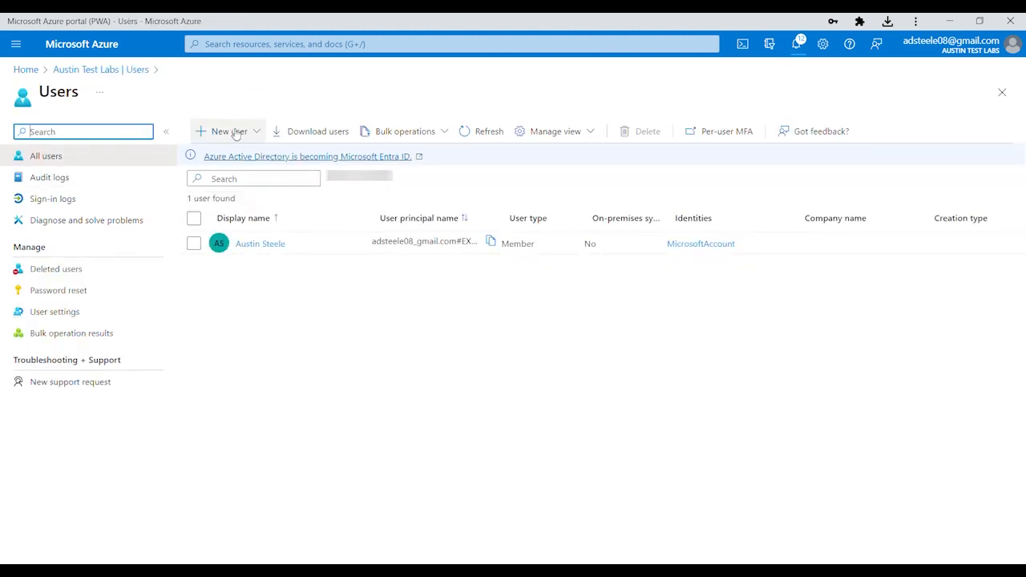
left_click(232, 132)
left_click(301, 174)
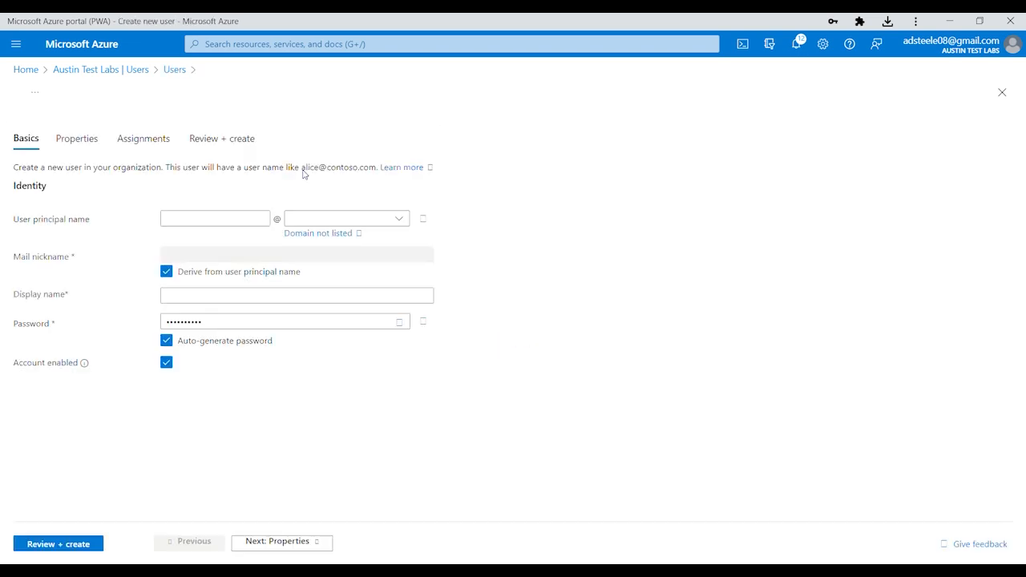
Enter the new user's display name and continue to the Properties section
left_click(237, 305)
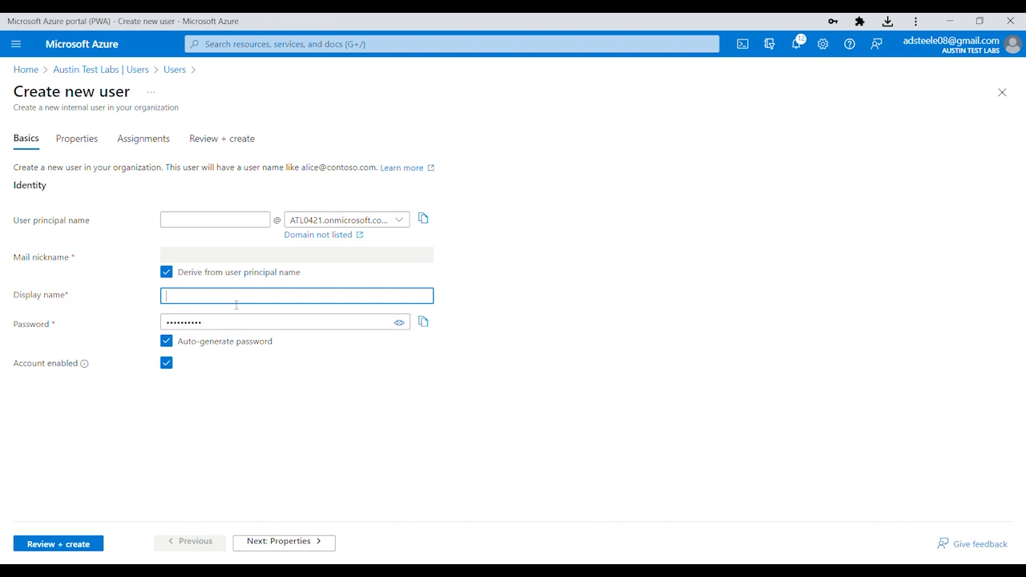
type("achael")
left_click(212, 225)
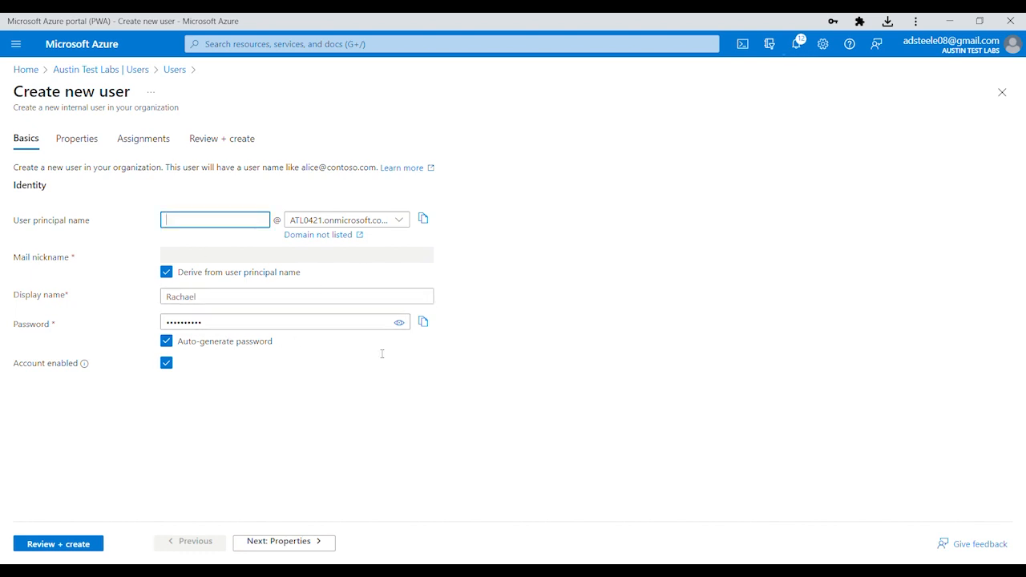
left_click(496, 435)
left_click(80, 140)
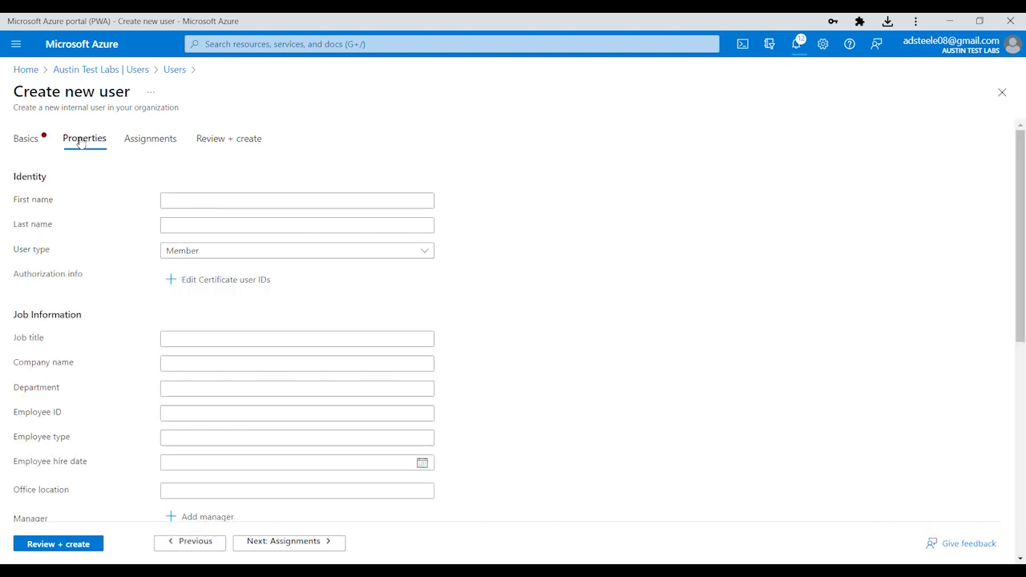
Go back to Basics to fill in the user principal name, then return to Properties
left_click(25, 144)
left_click(208, 224)
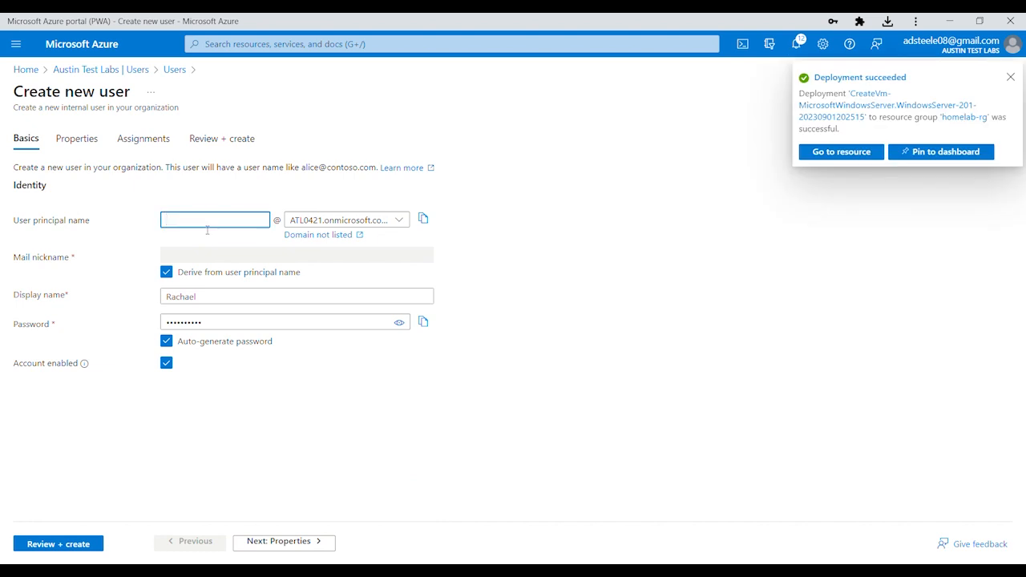
type("Rachael")
left_click(82, 141)
Enter the user's first and last names and keep User type as Member
left_click(193, 207)
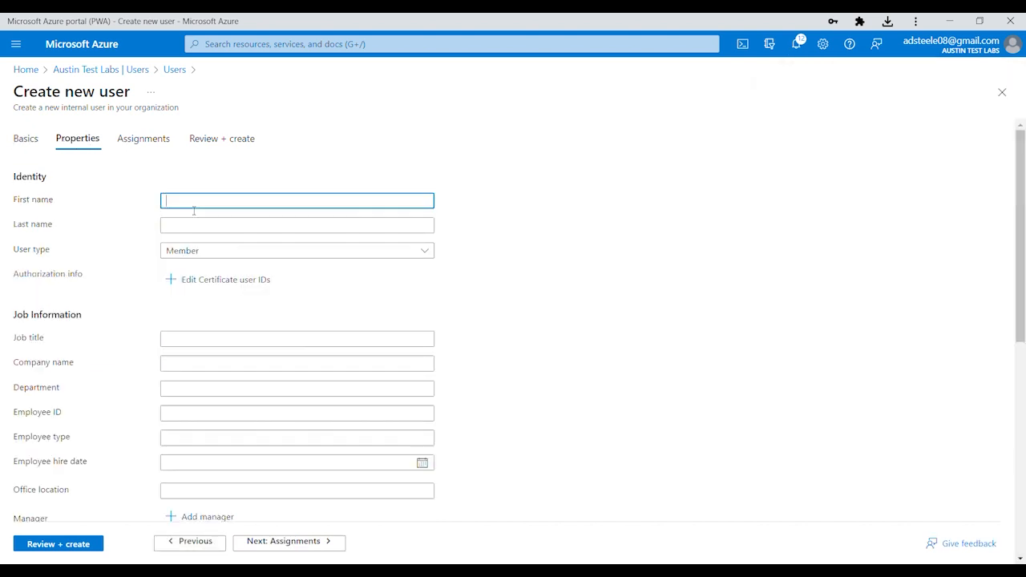
type("Rachael")
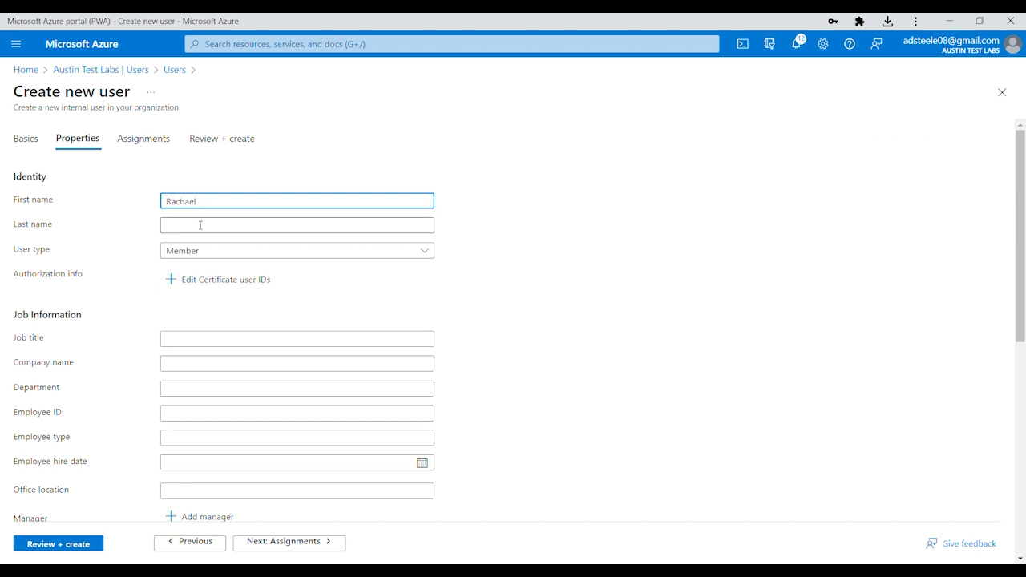
left_click(200, 225)
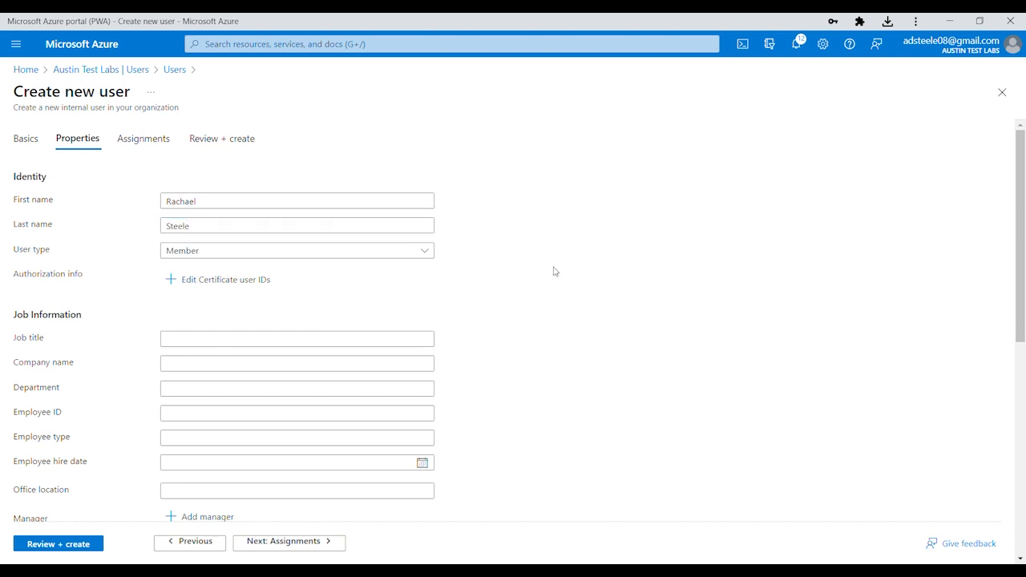
left_click(427, 249)
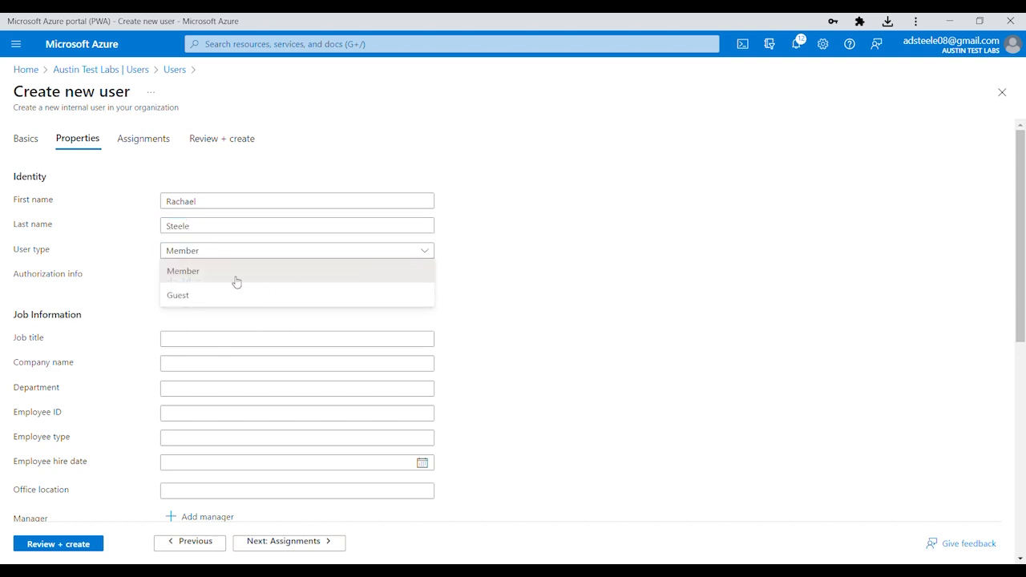
left_click(521, 288)
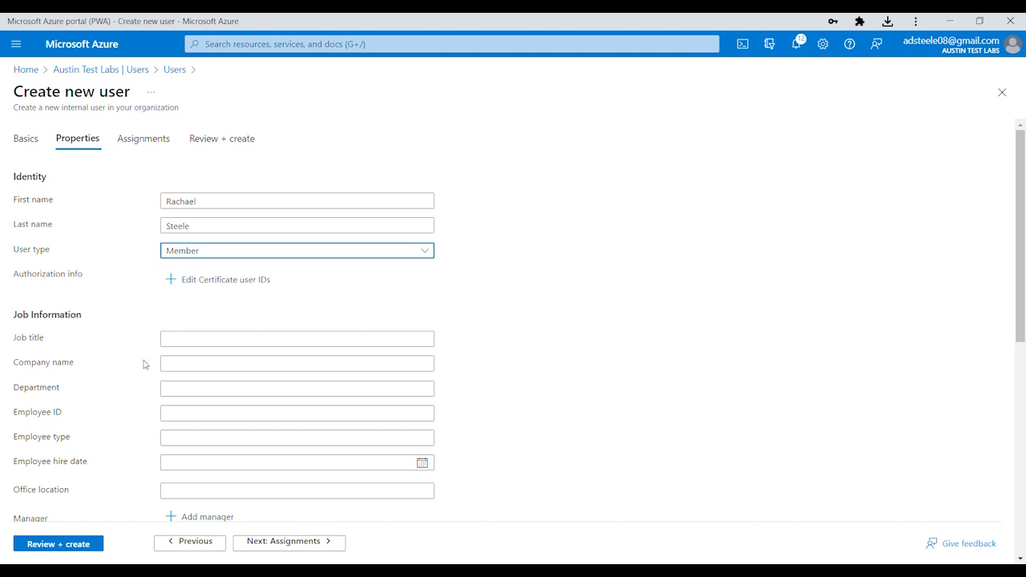
Set the new user's Job title to Wife
left_click(192, 341)
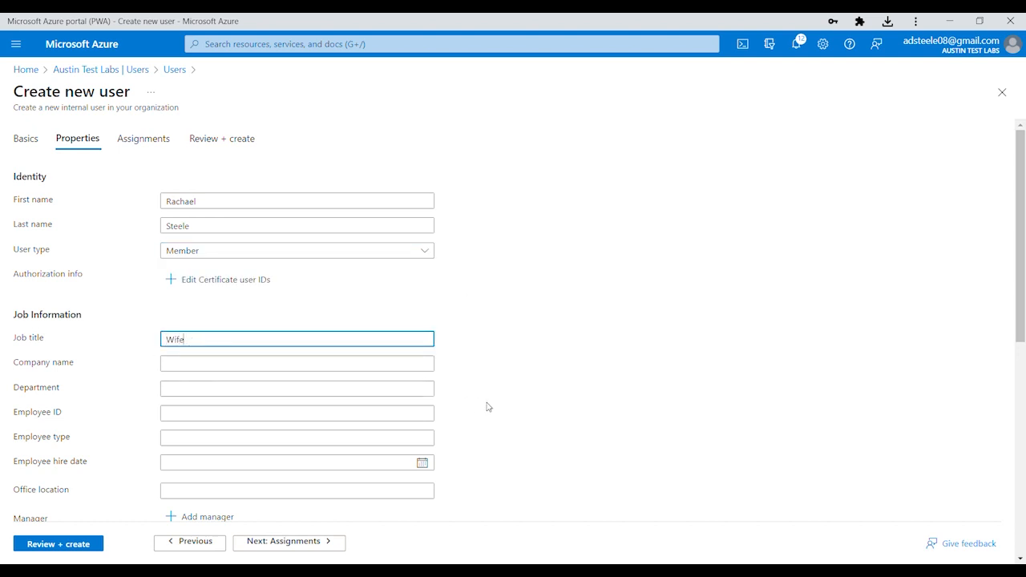
scroll(441, 371, "down", 2)
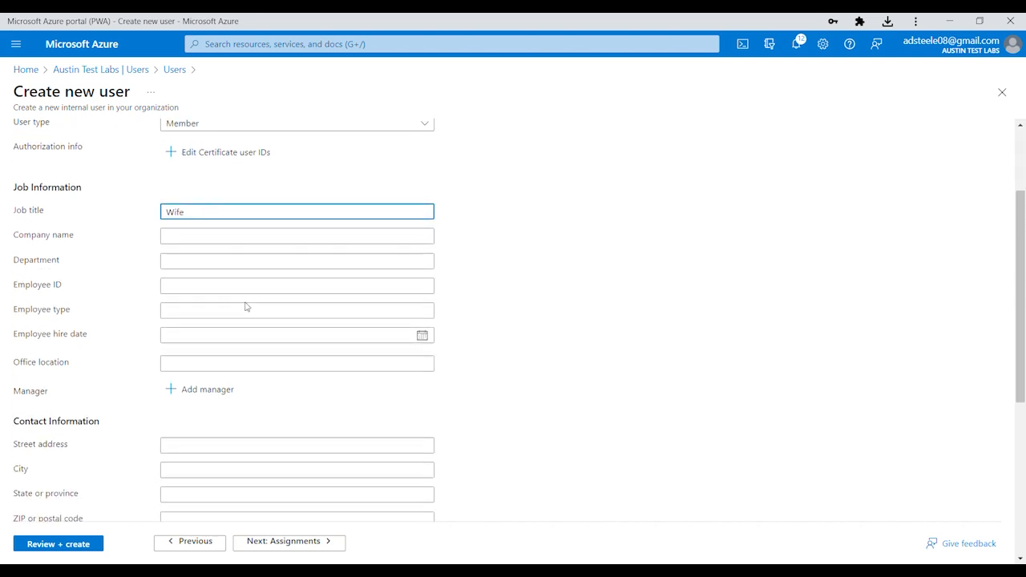
scroll(255, 320, "down", 1)
scroll(254, 321, "up", 1)
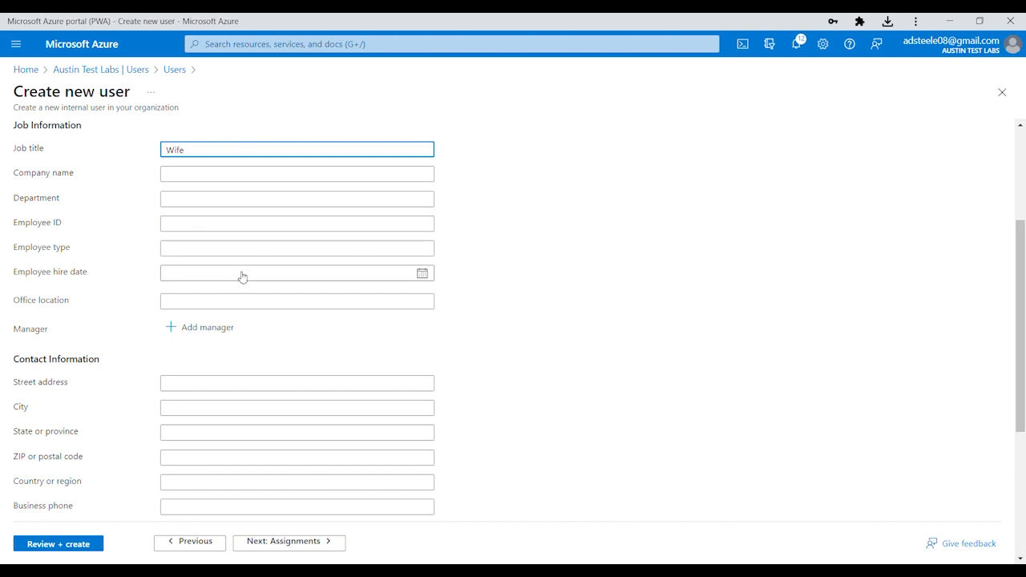
scroll(242, 276, "down", 1)
scroll(242, 277, "up", 1)
scroll(242, 277, "down", 1)
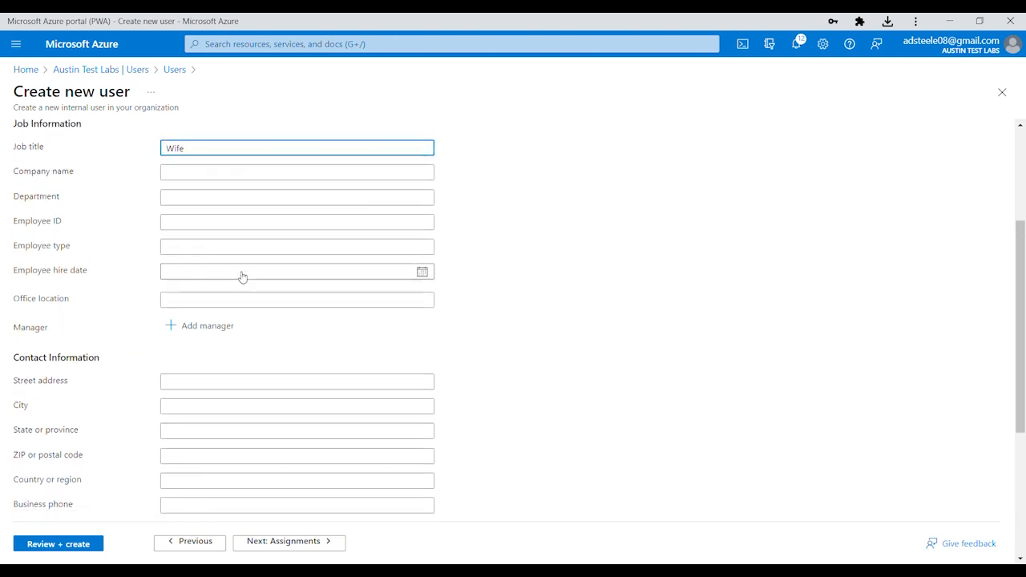
scroll(242, 277, "up", 1)
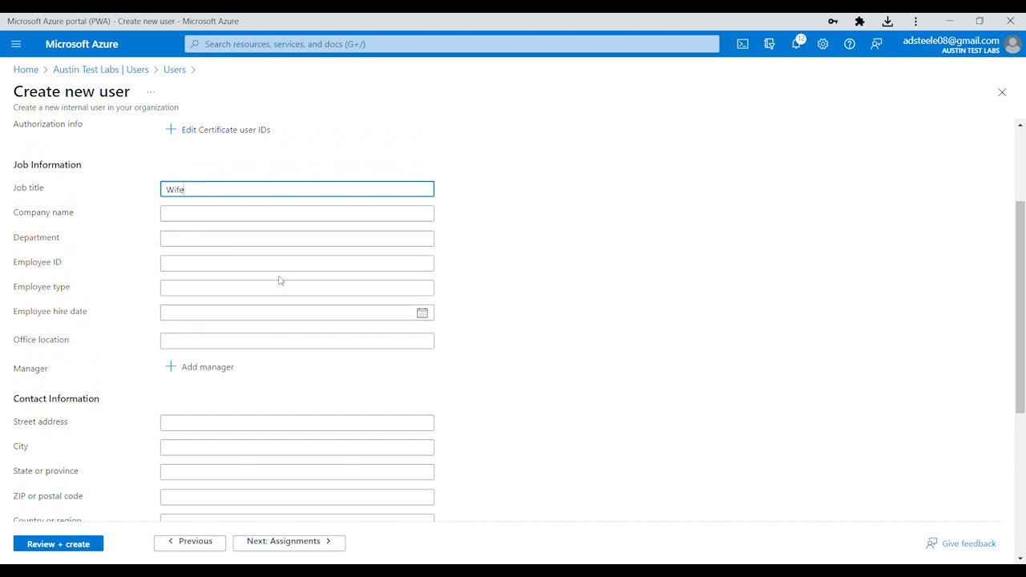
scroll(277, 280, "down", 4)
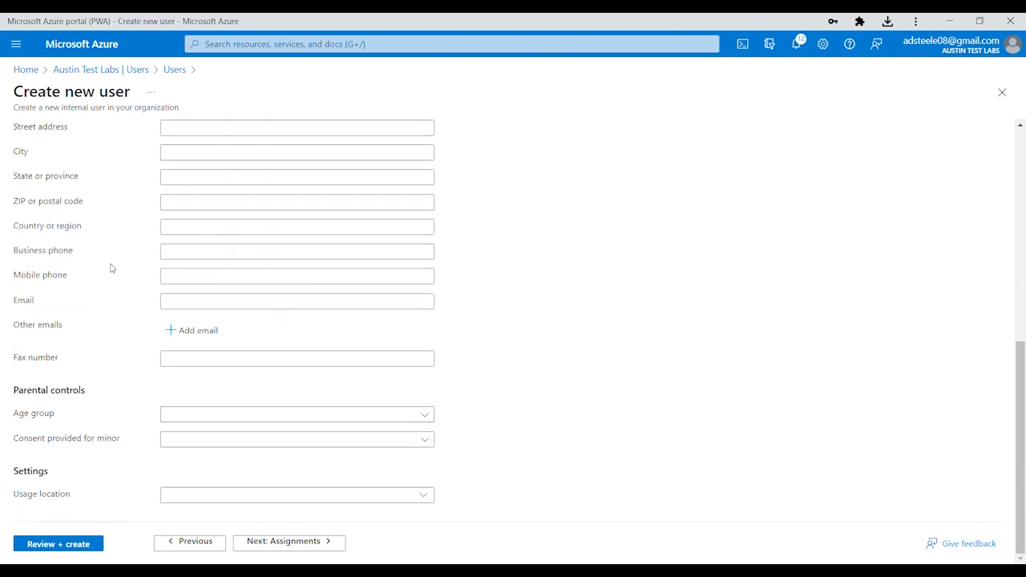
scroll(111, 269, "up", 5)
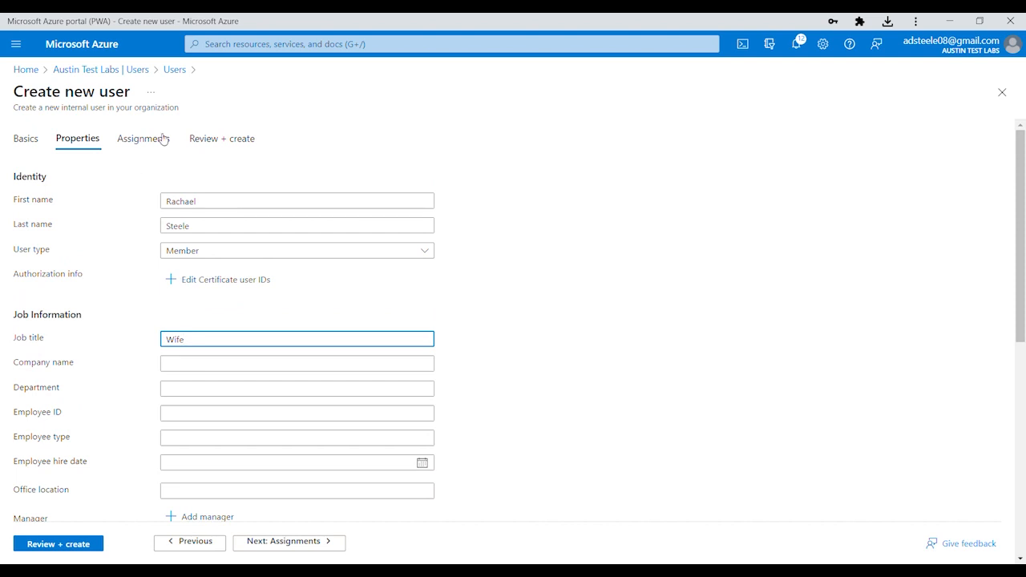
Review and create the member user with job title Wife, back on the Users list
left_click(59, 550)
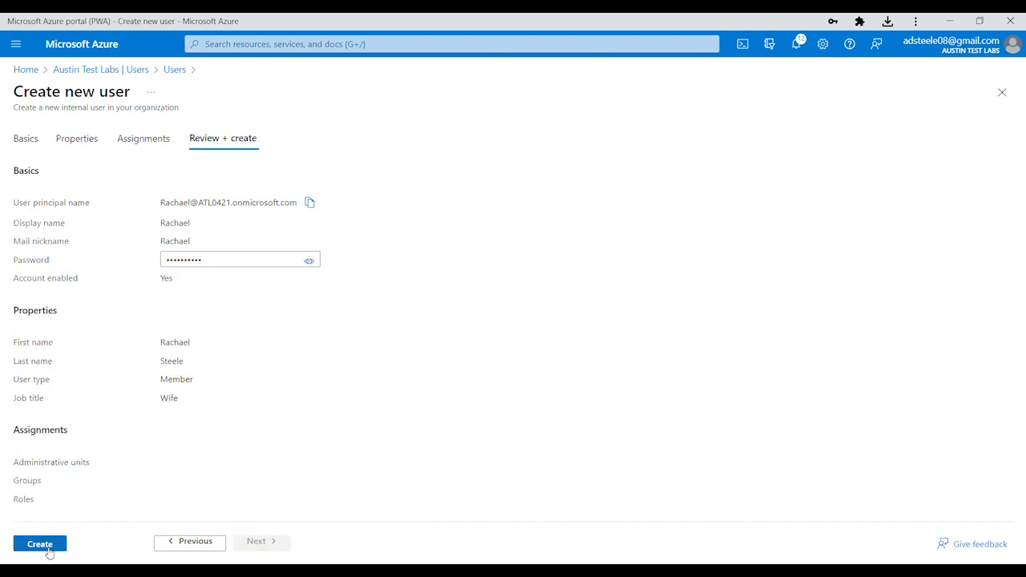
left_click(40, 544)
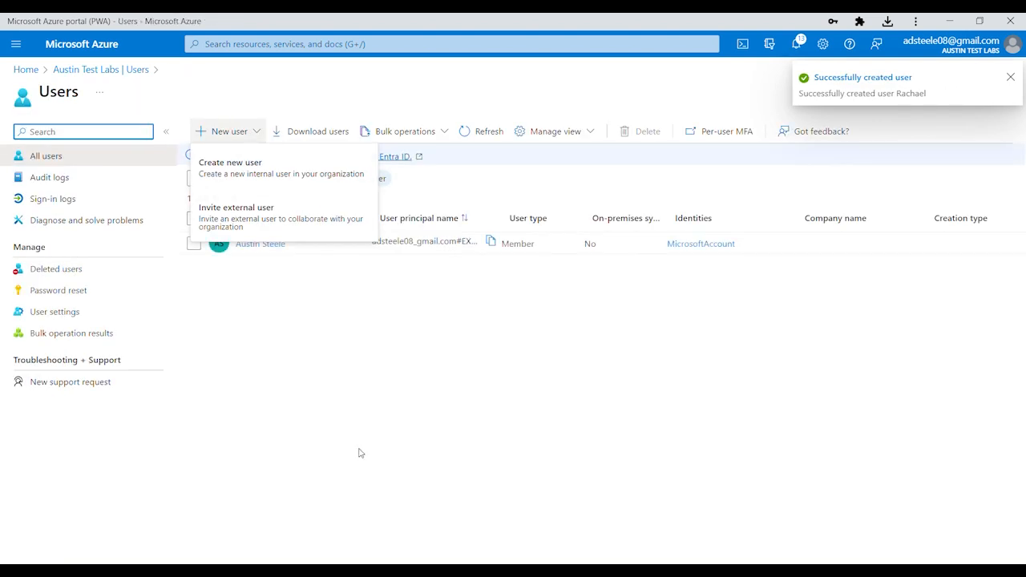
left_click(263, 133)
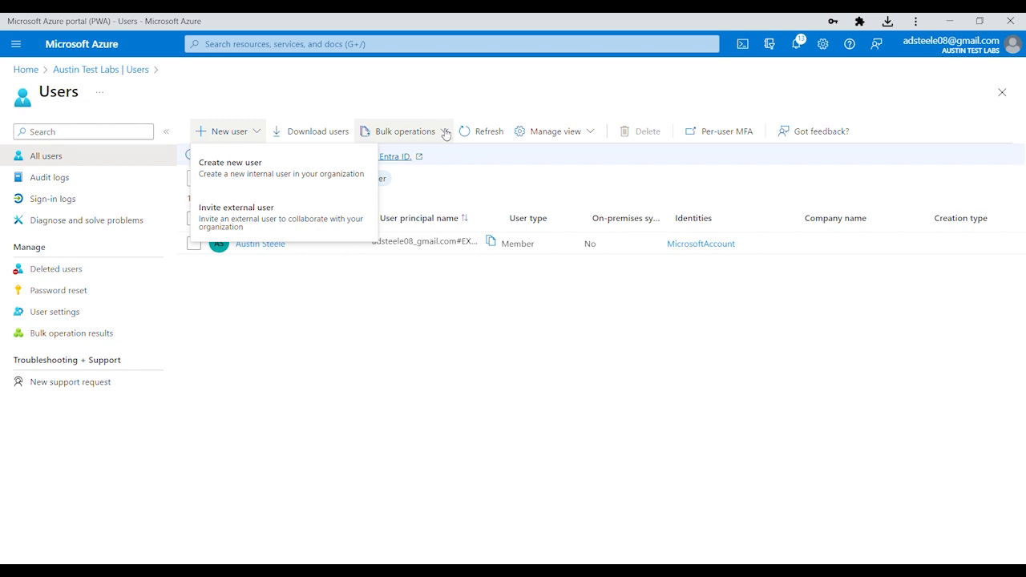
Start a second internal user, entering its sign-in and display names, then go to Properties
left_click(244, 168)
left_click(196, 221)
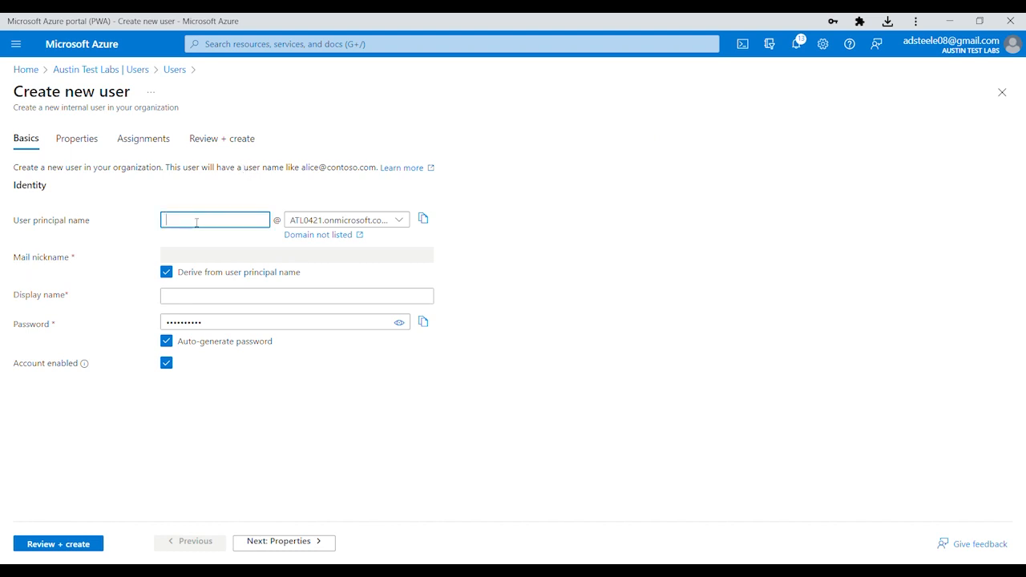
type("B")
key("Tab")
key("Tab")
key("Tab")
key("Tab")
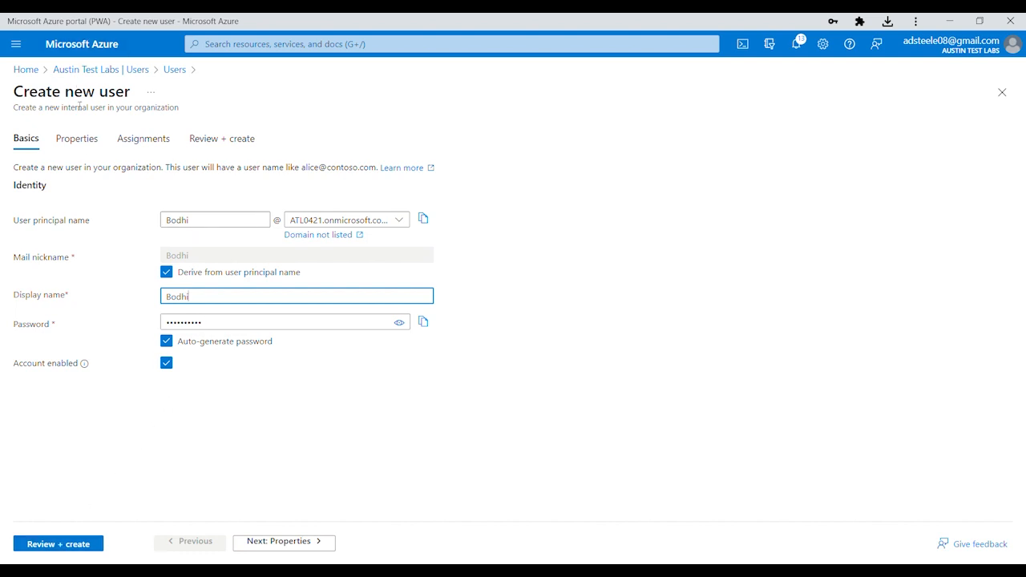
left_click(71, 141)
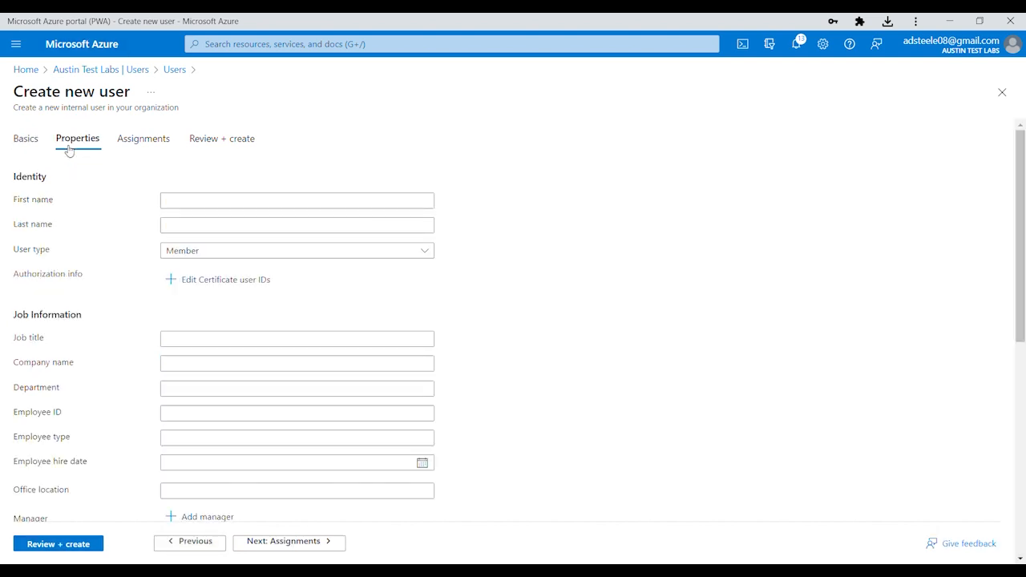
Fill in the second user's first and last names, capitalizing the last name's first letter
left_click(185, 209)
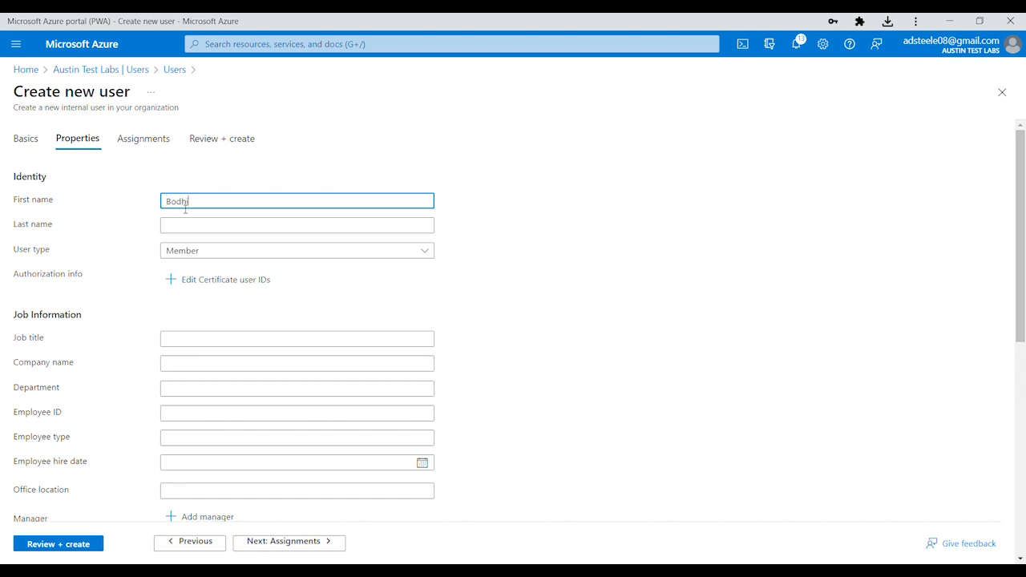
key("Tab")
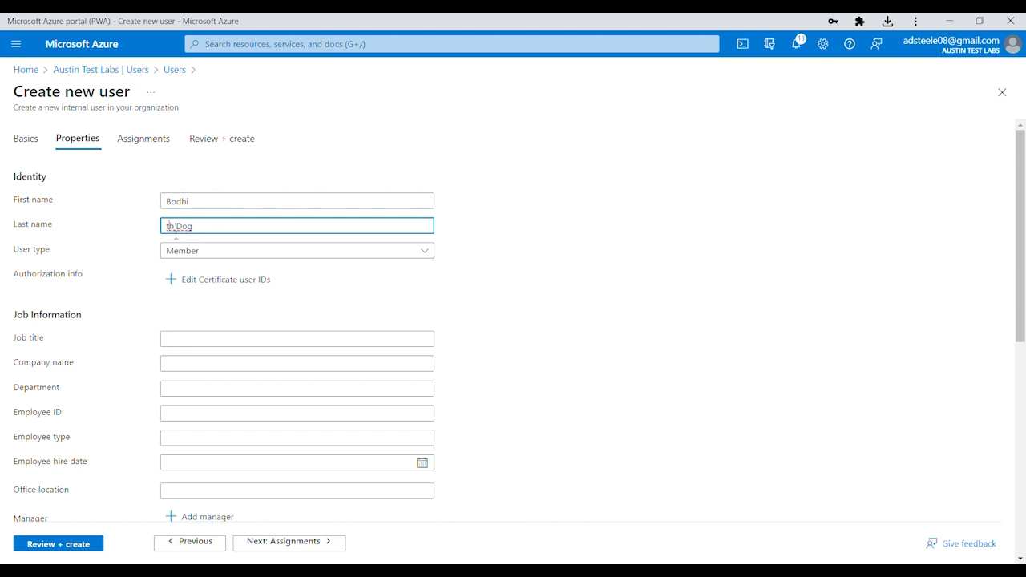
key("BackSpace")
type("T")
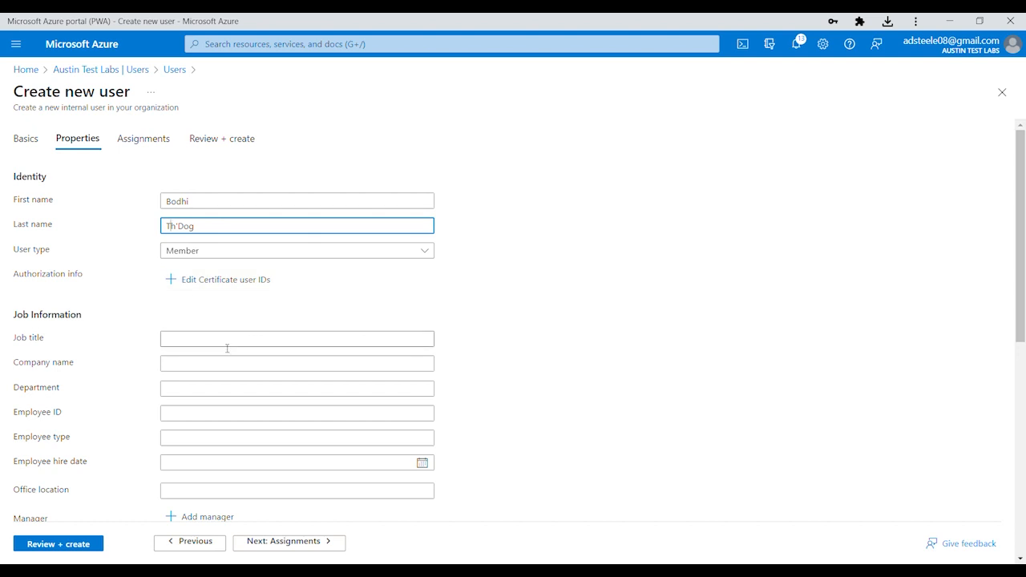
scroll(266, 382, "down", 2)
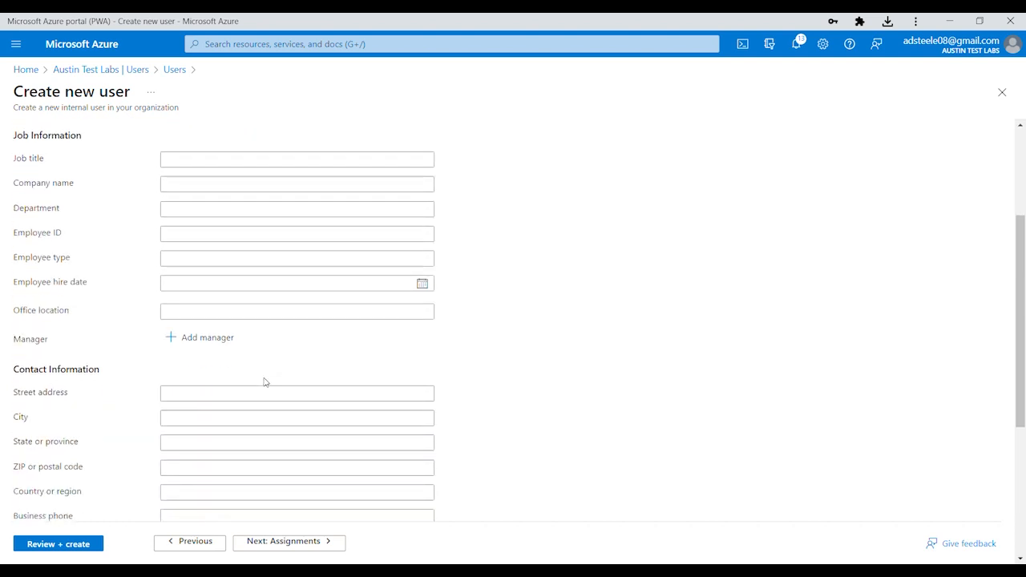
Assign the previously created user as manager, then review and create the second user
left_click(214, 344)
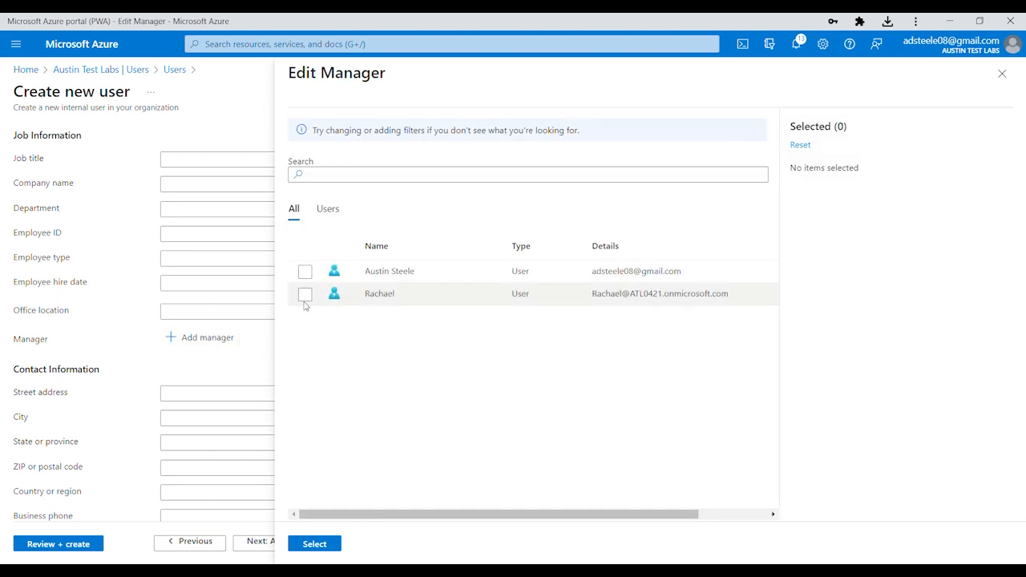
left_click(305, 294)
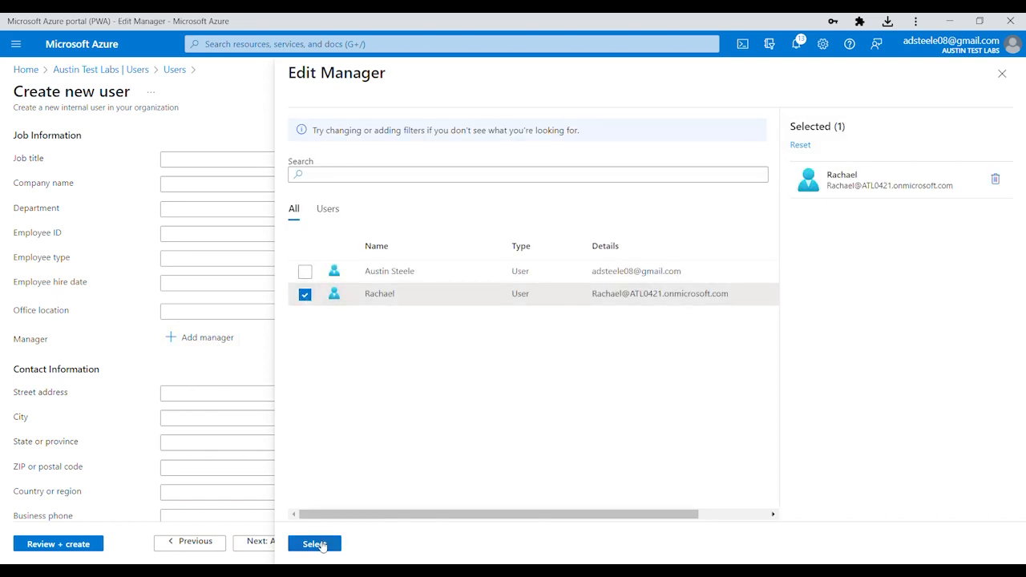
left_click(314, 545)
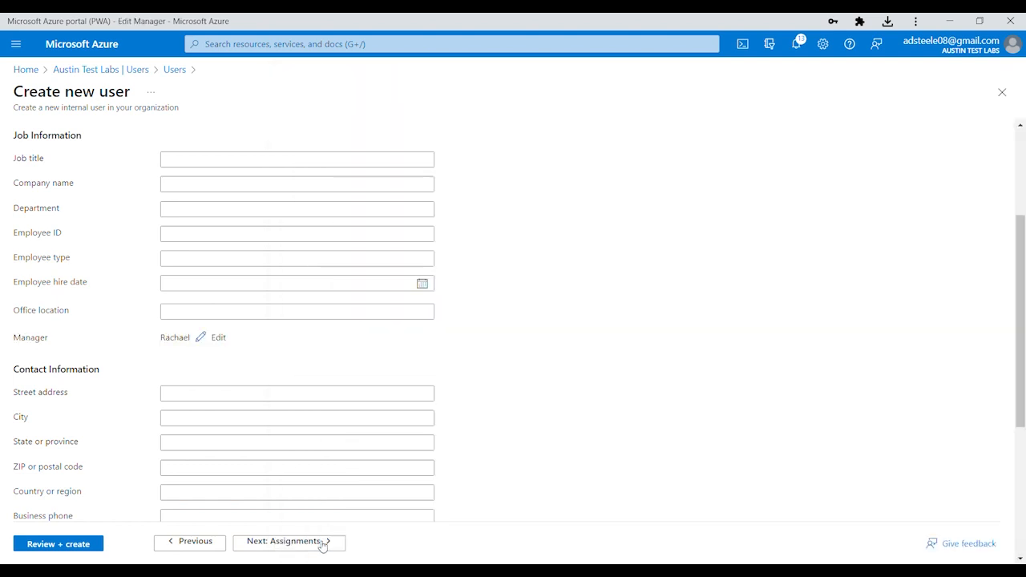
left_click(59, 543)
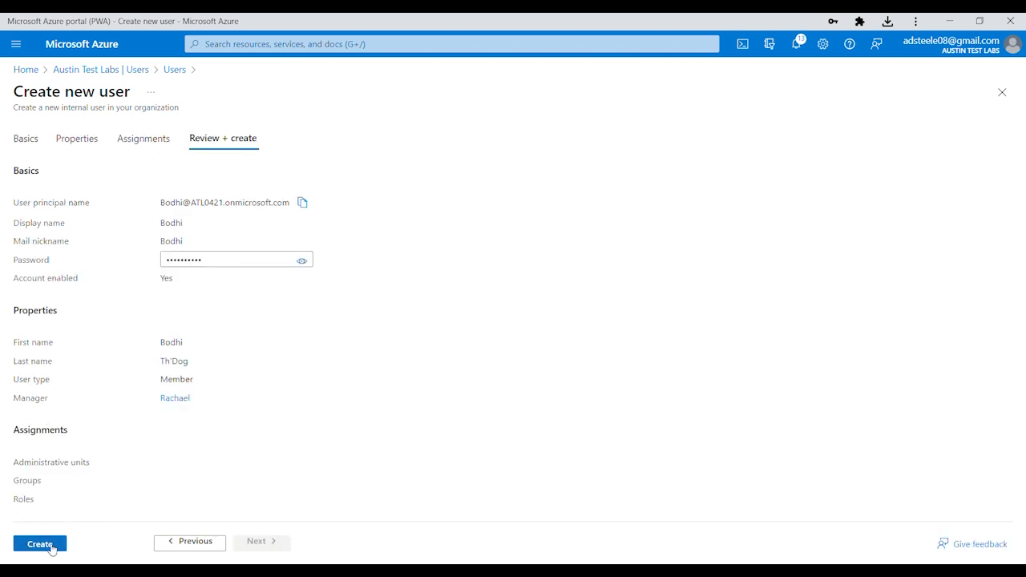
left_click(41, 544)
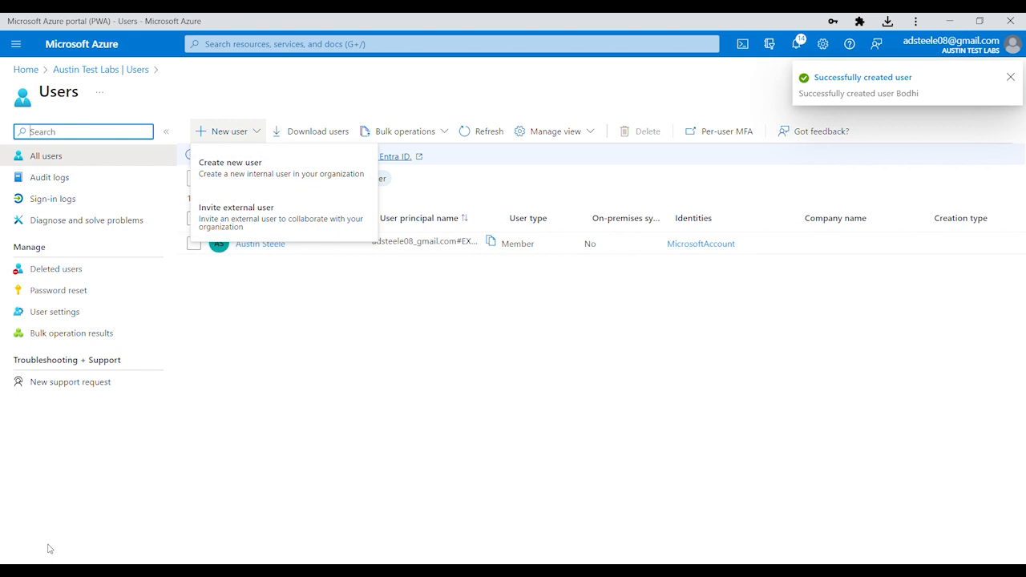
Start a third internal user with sign-in and display names, then go to Properties
left_click(258, 131)
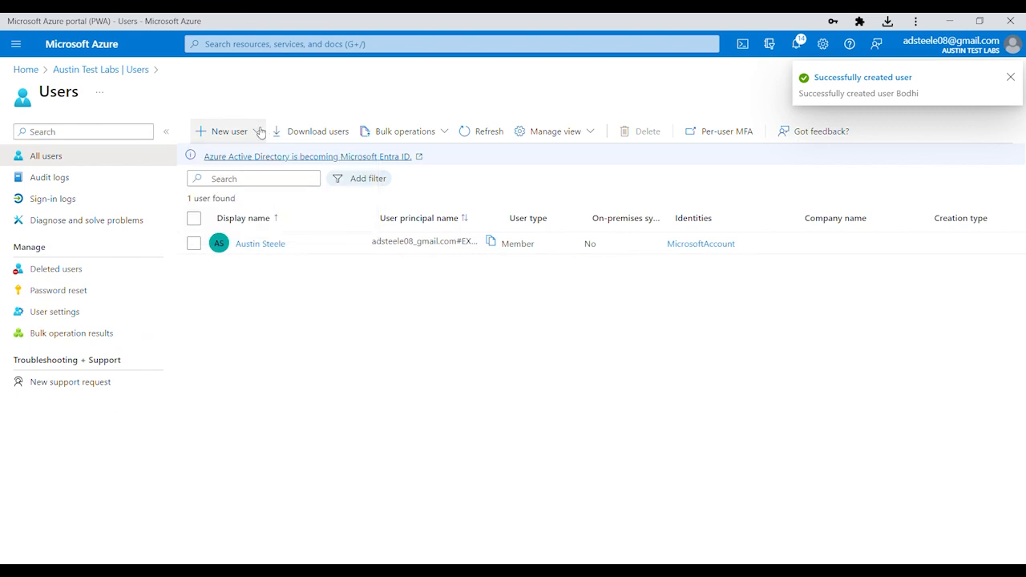
left_click(260, 132)
left_click(248, 162)
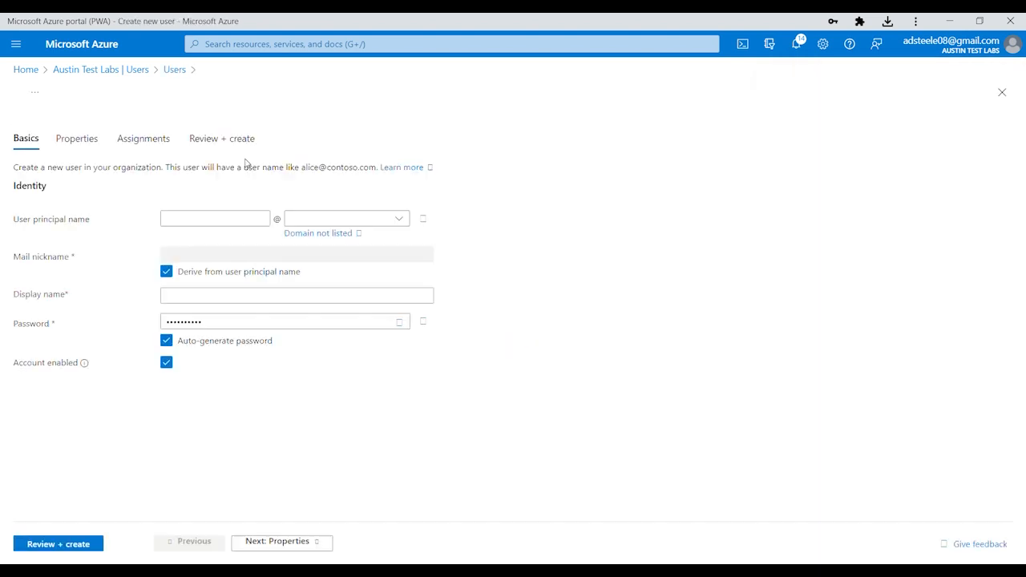
left_click(203, 218)
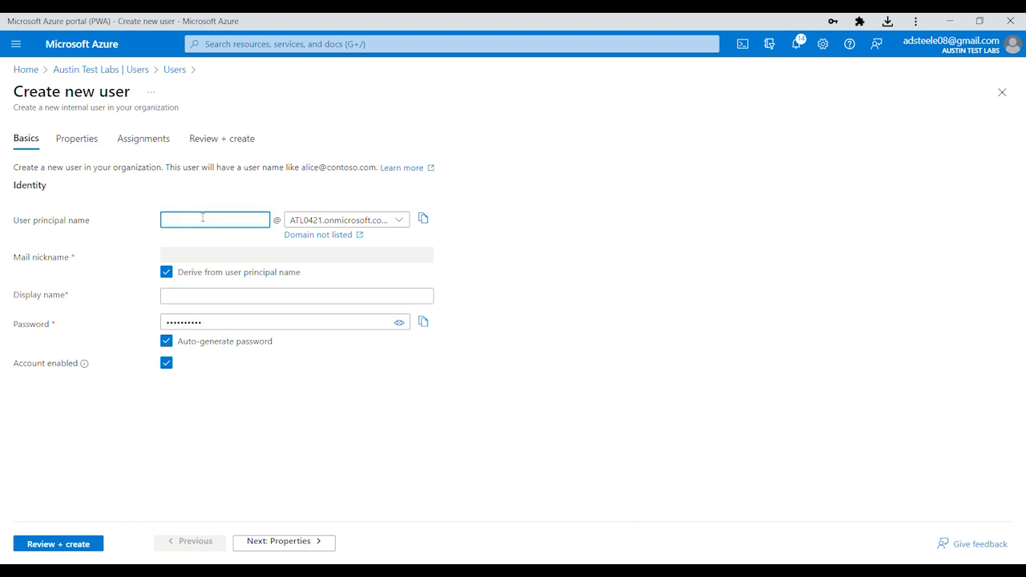
left_click(214, 297)
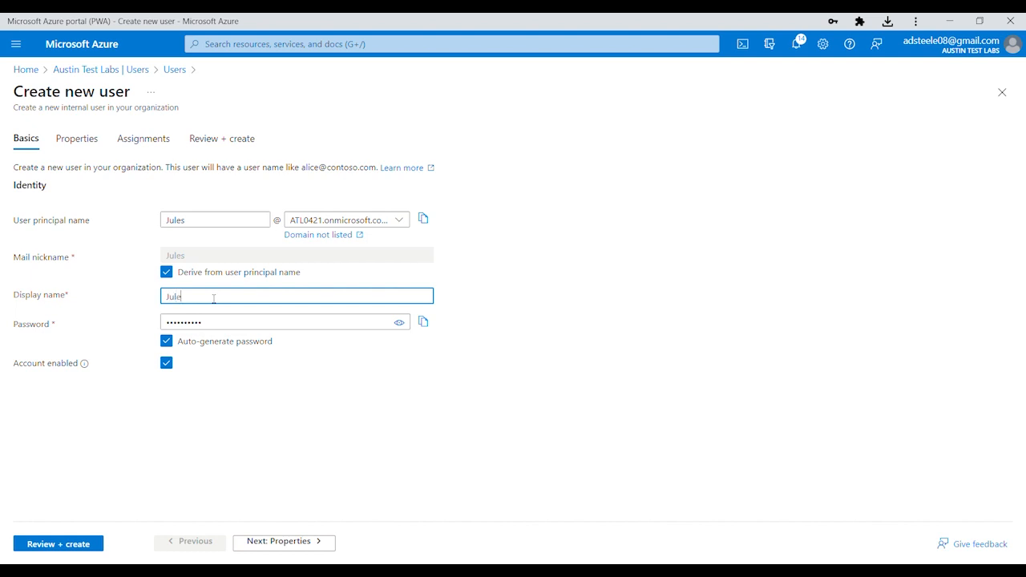
left_click(84, 147)
Enter the third user's first and last names
left_click(209, 206)
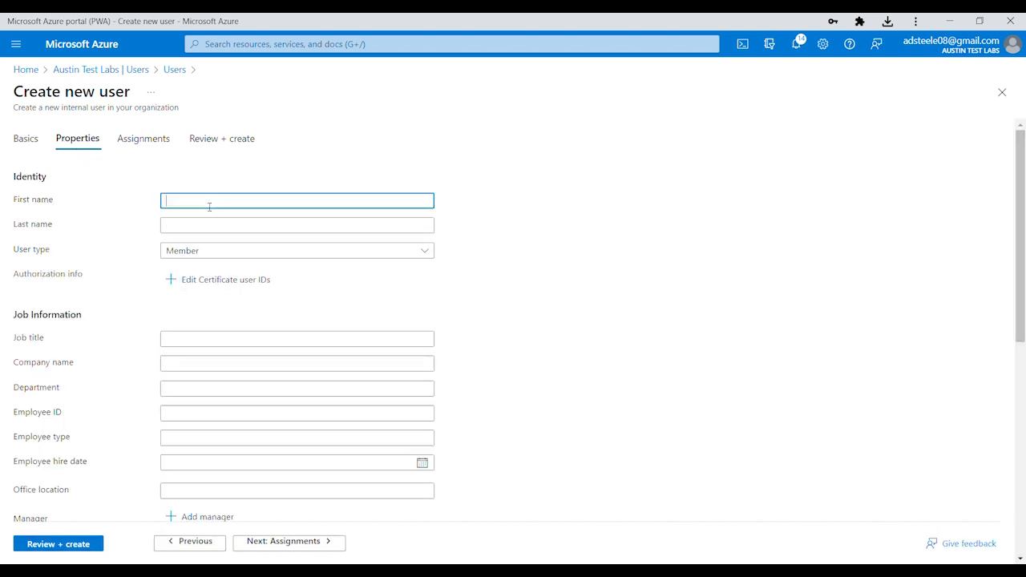
type("Jules")
key("Tab")
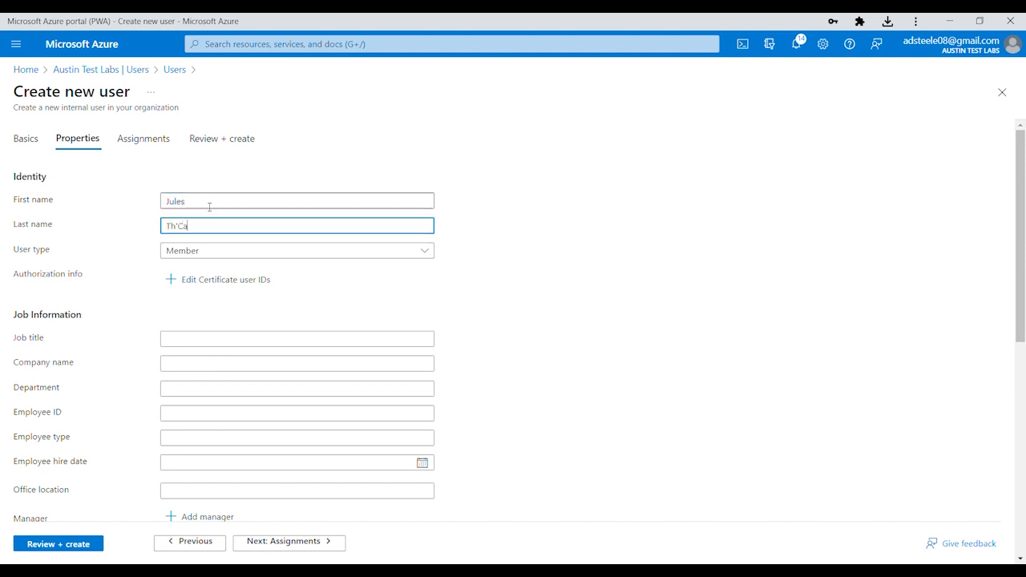
scroll(522, 318, "down", 4)
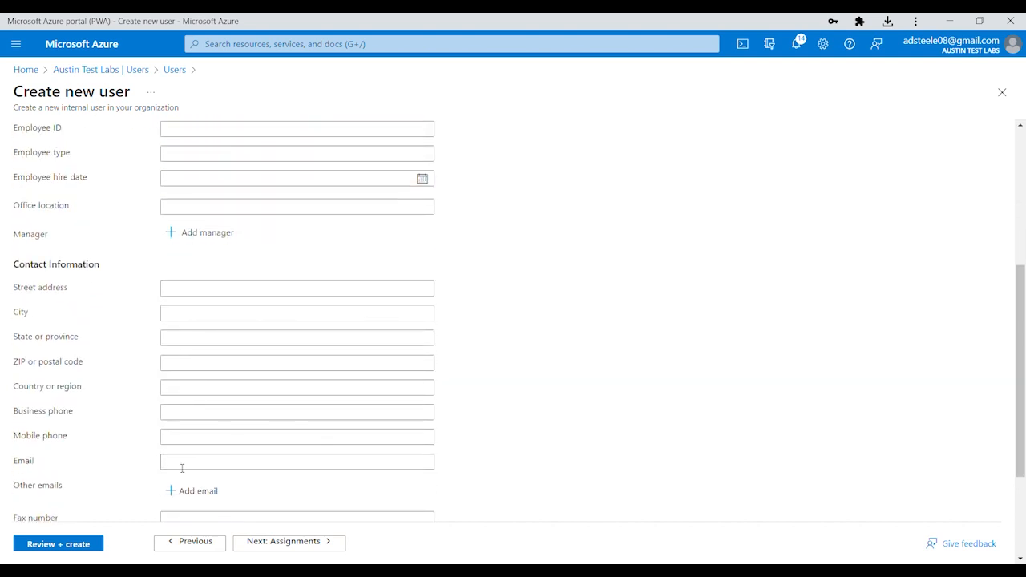
Pick a manager for the third user, then review and create the account
left_click(189, 235)
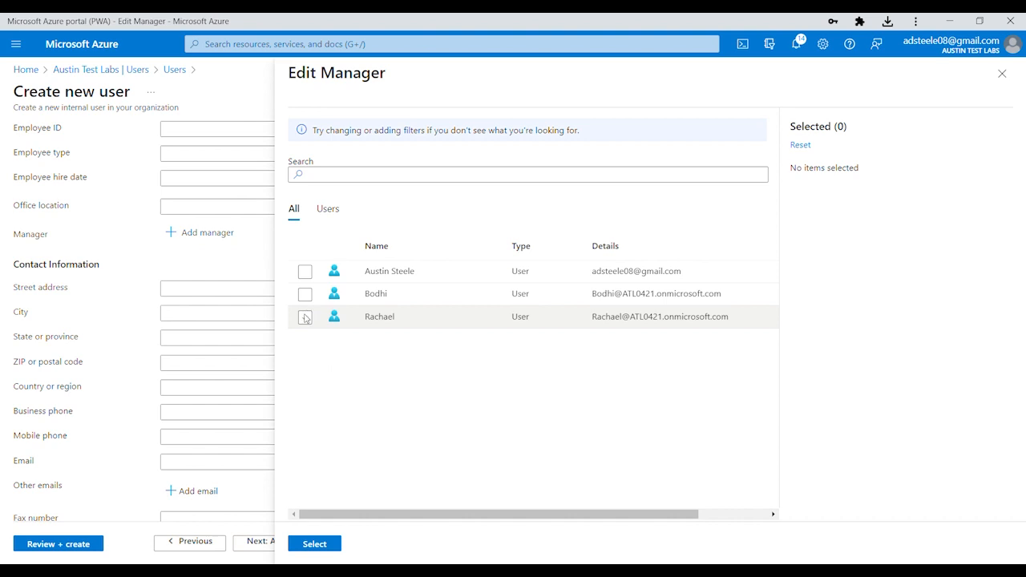
left_click(304, 318)
left_click(315, 544)
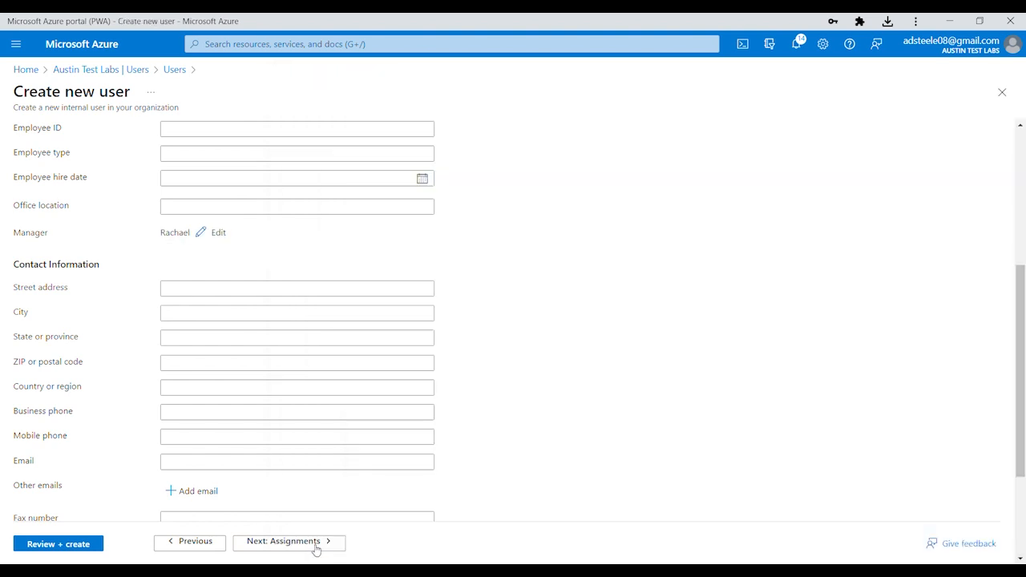
left_click(94, 548)
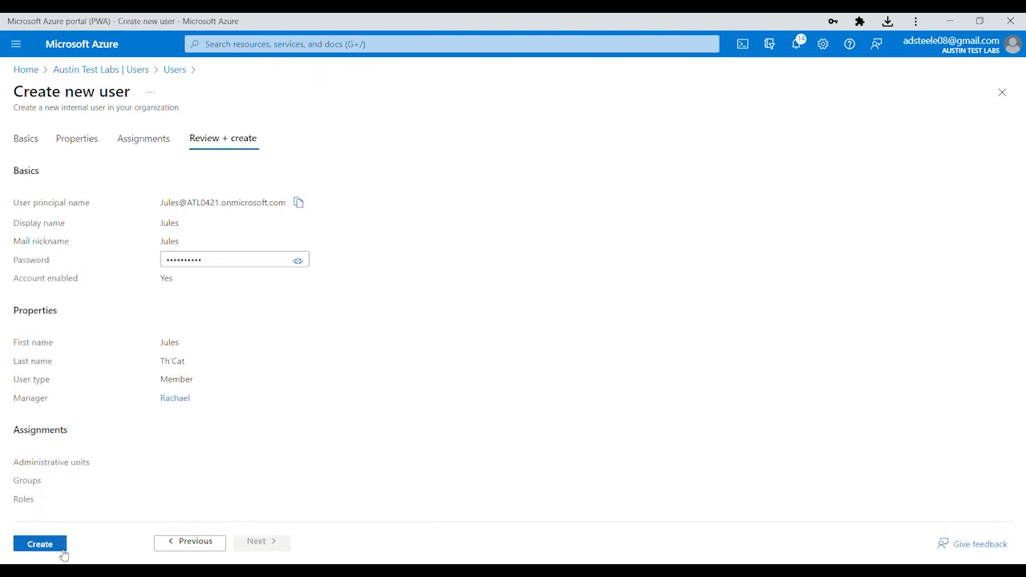
left_click(61, 549)
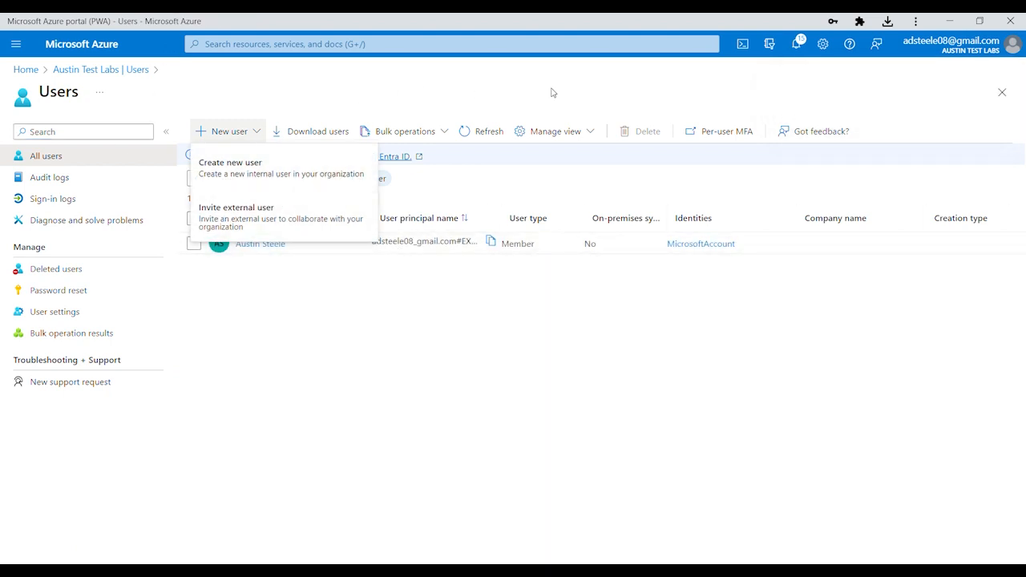
Refresh the users list to show all four users, then go to the tenant's groups list
left_click(250, 132)
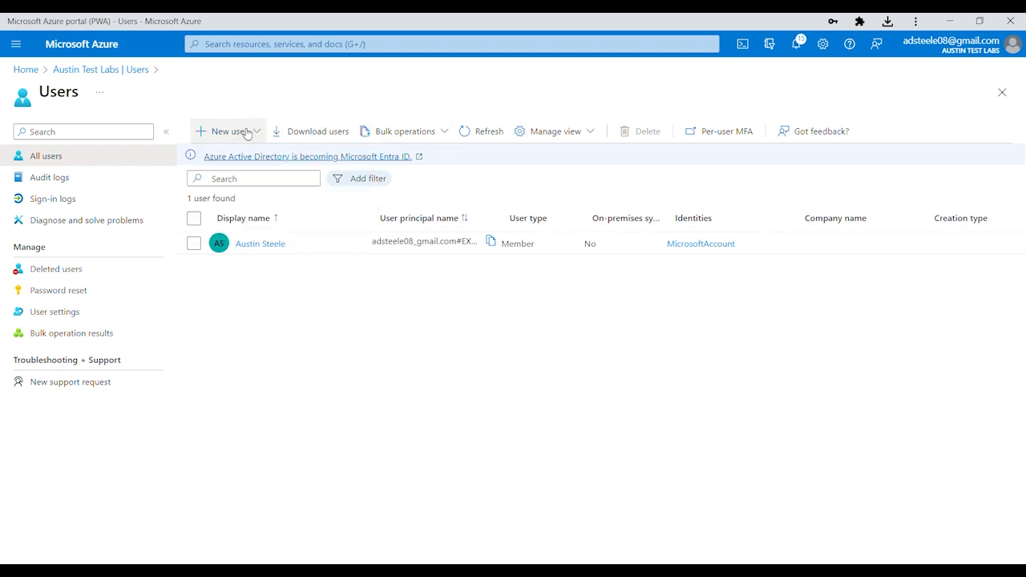
left_click(487, 134)
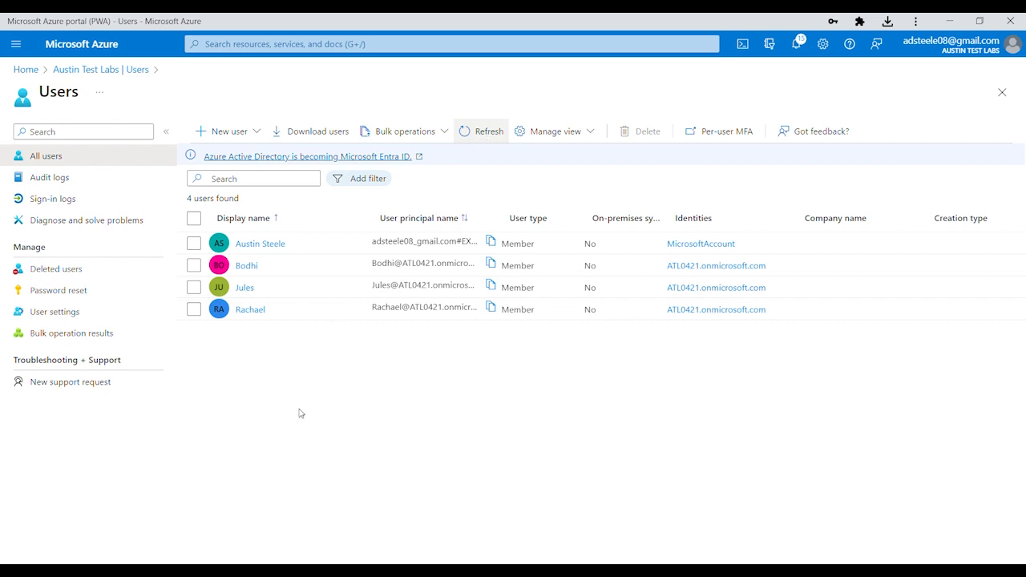
left_click(64, 72)
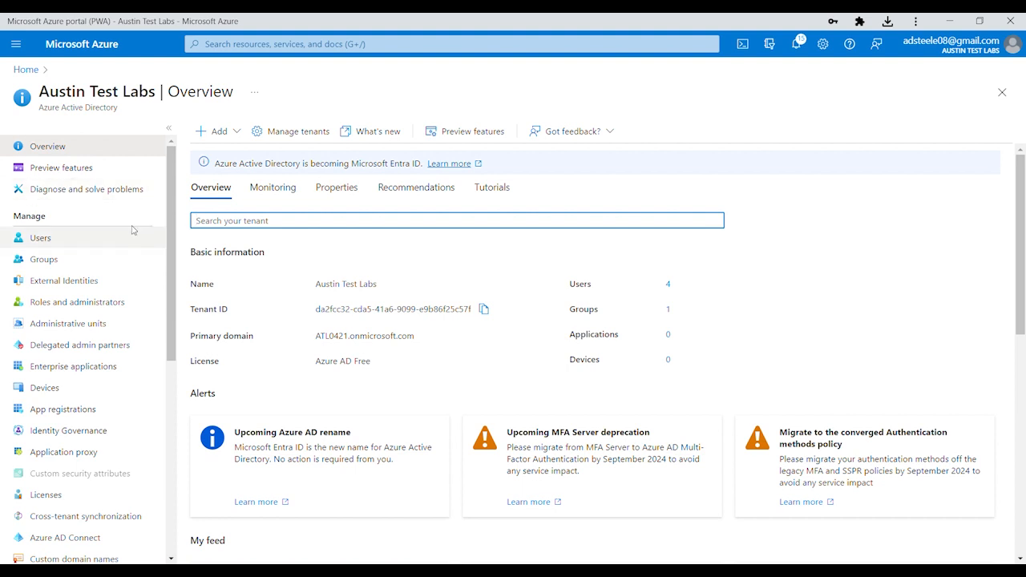
left_click(44, 259)
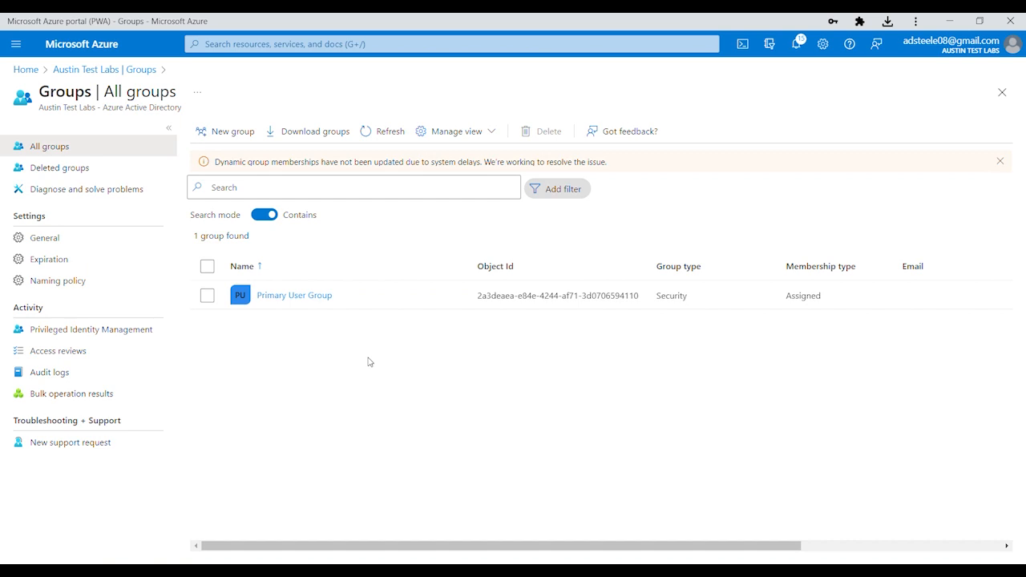
Add the three new users as members of Primary User Group
left_click(296, 296)
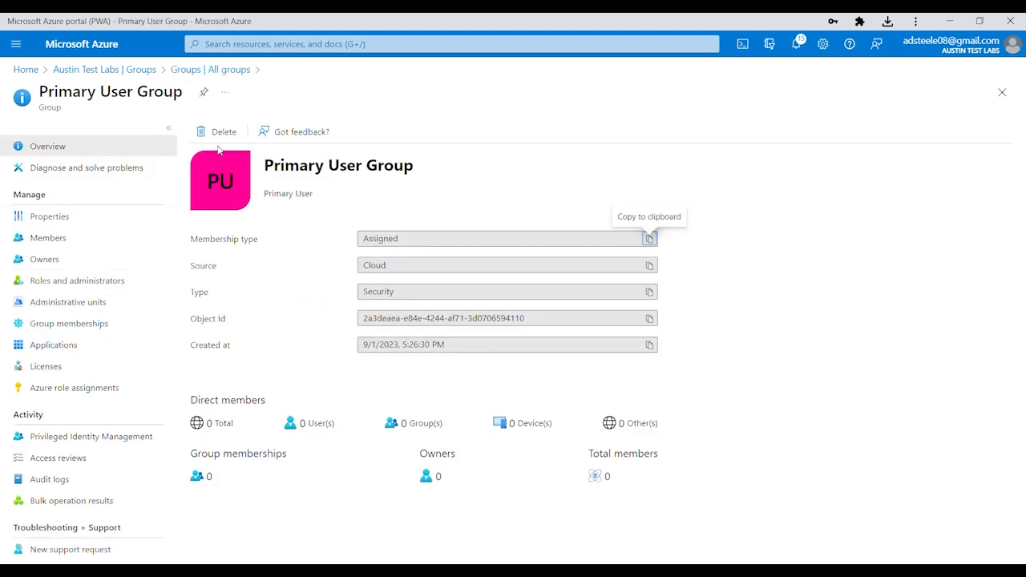
left_click(50, 238)
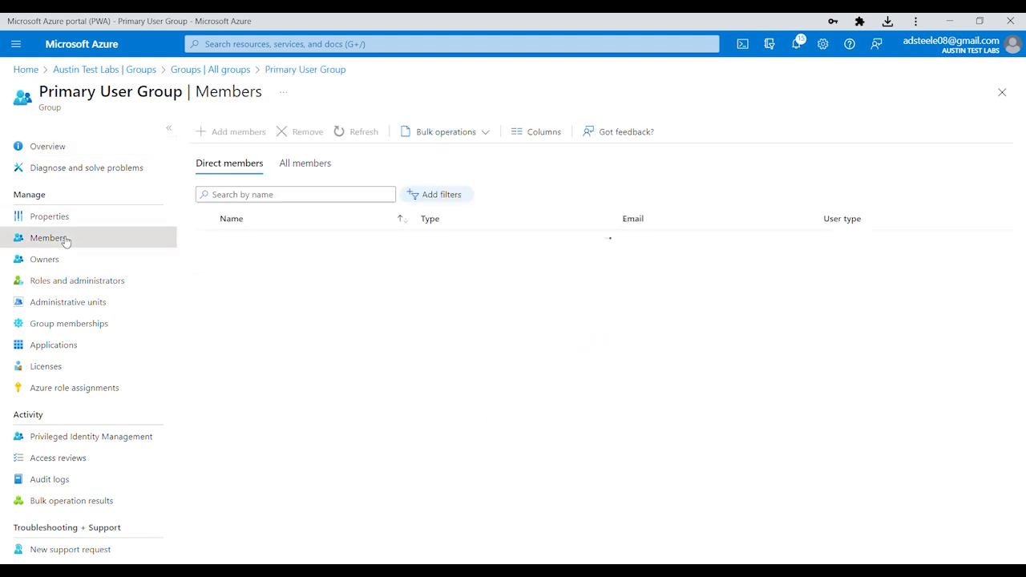
left_click(238, 131)
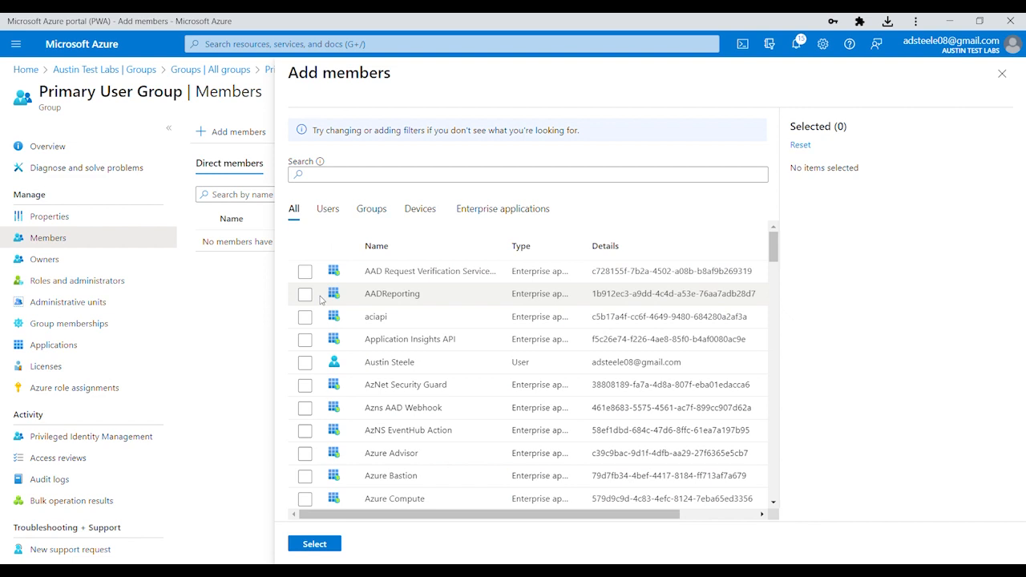
left_click(329, 208)
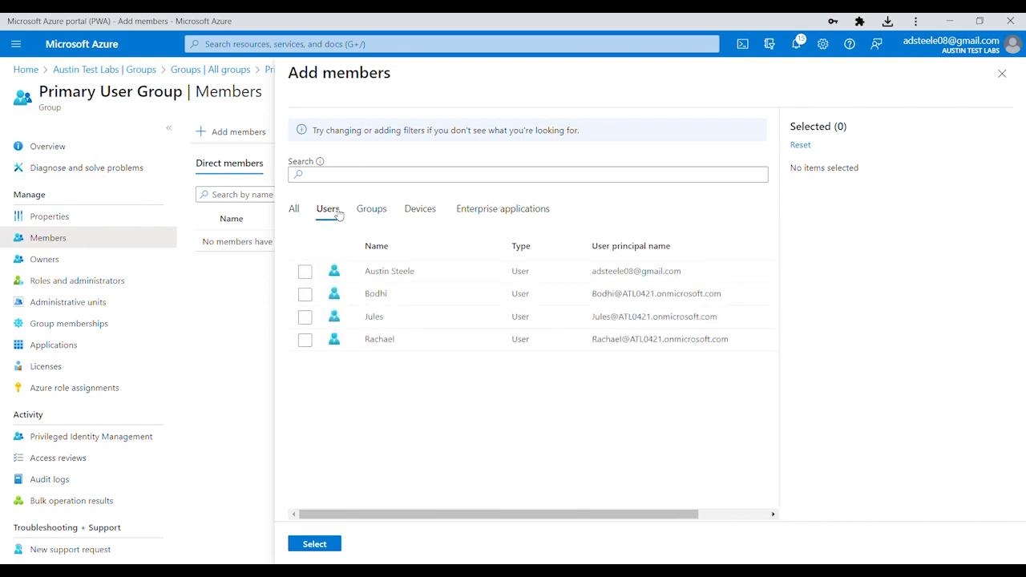
left_click(305, 294)
left_click(305, 317)
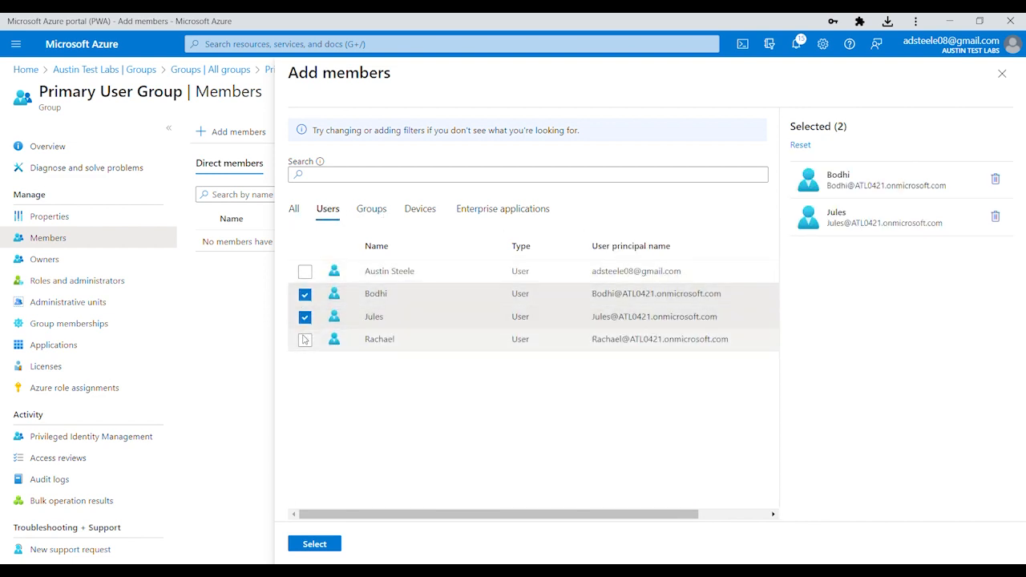
left_click(304, 339)
left_click(316, 544)
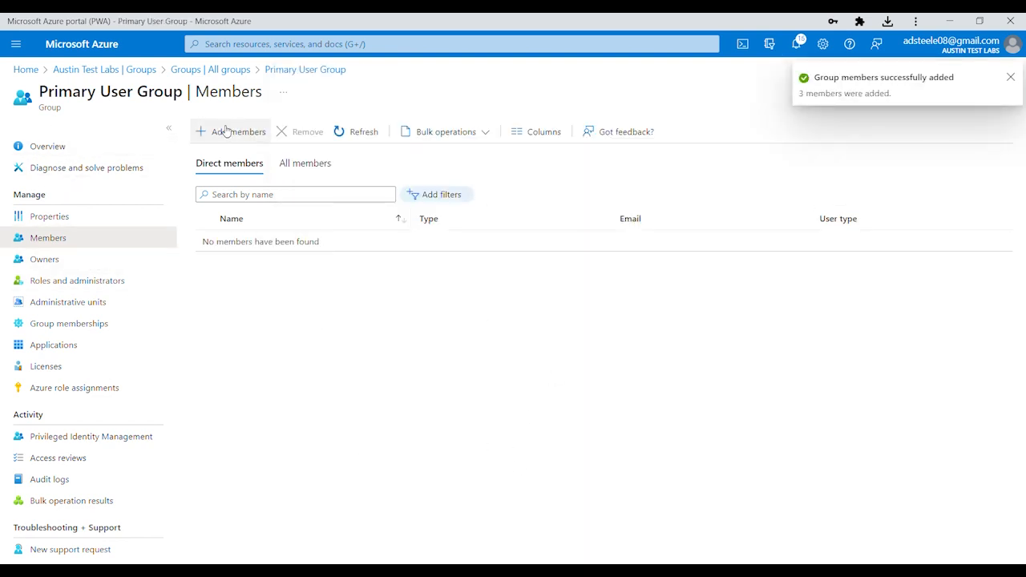
Go to homelab-rg's Access control (IAM) role assignments, showing the single inherited Owner entry
left_click(27, 70)
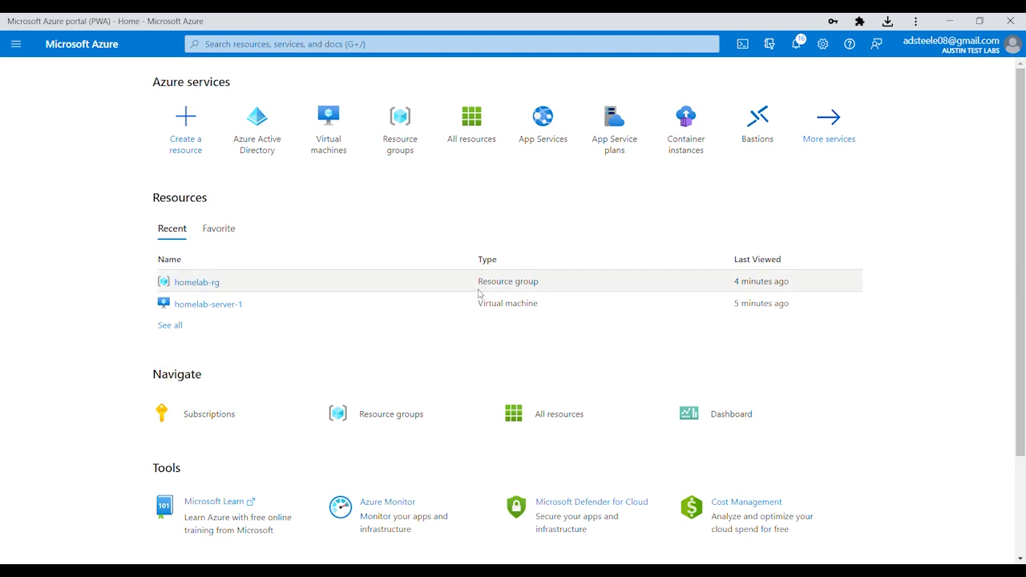
left_click(200, 283)
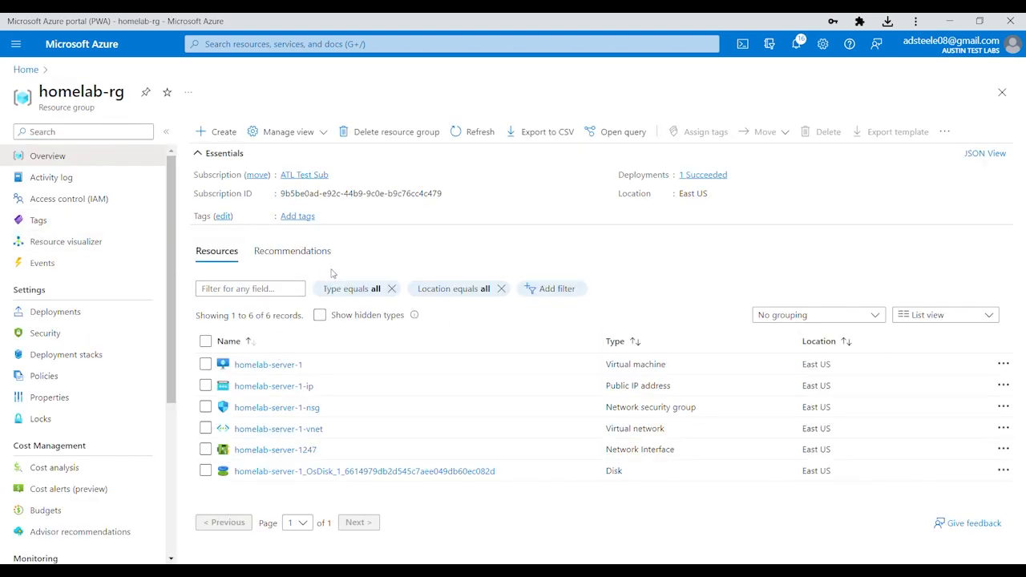
left_click(71, 201)
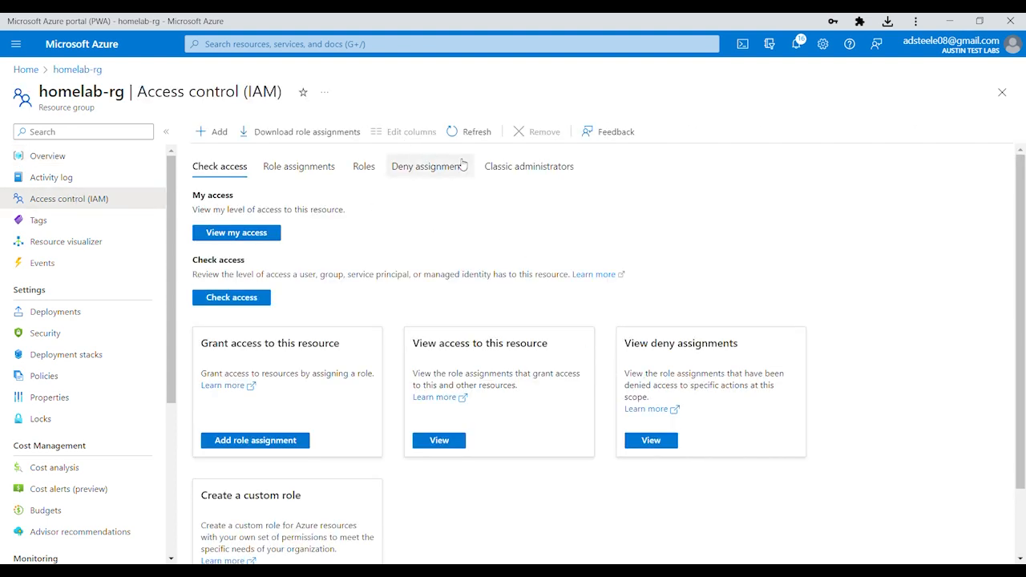
left_click(278, 167)
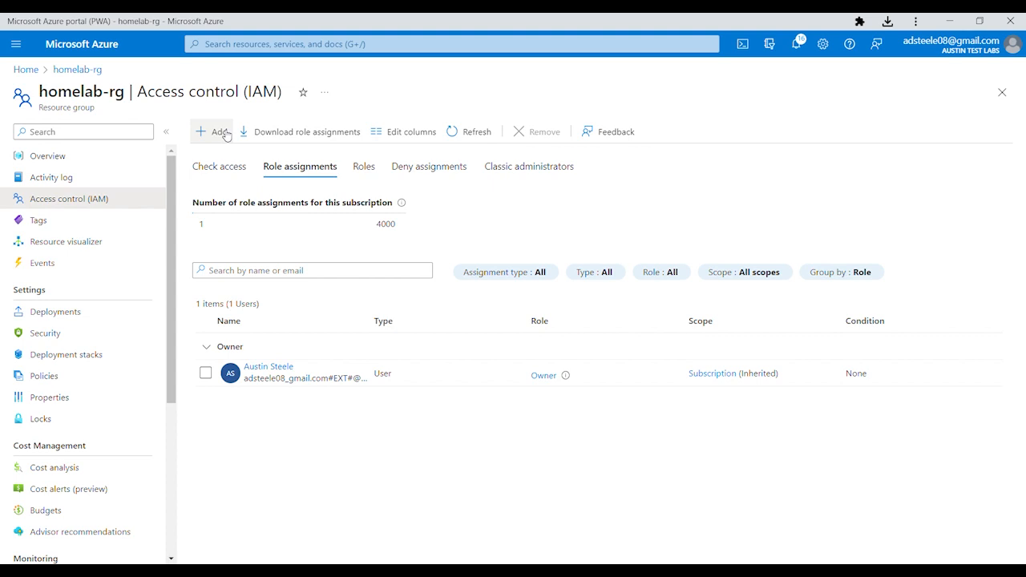
Assign the Reader role on homelab-rg to Primary User Group and submit the assignment
left_click(215, 134)
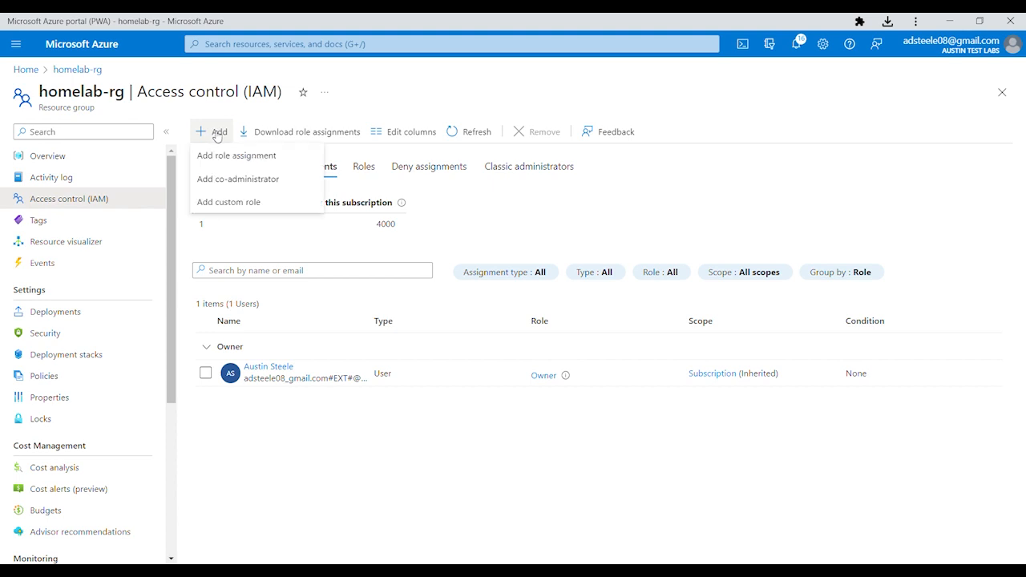
left_click(224, 155)
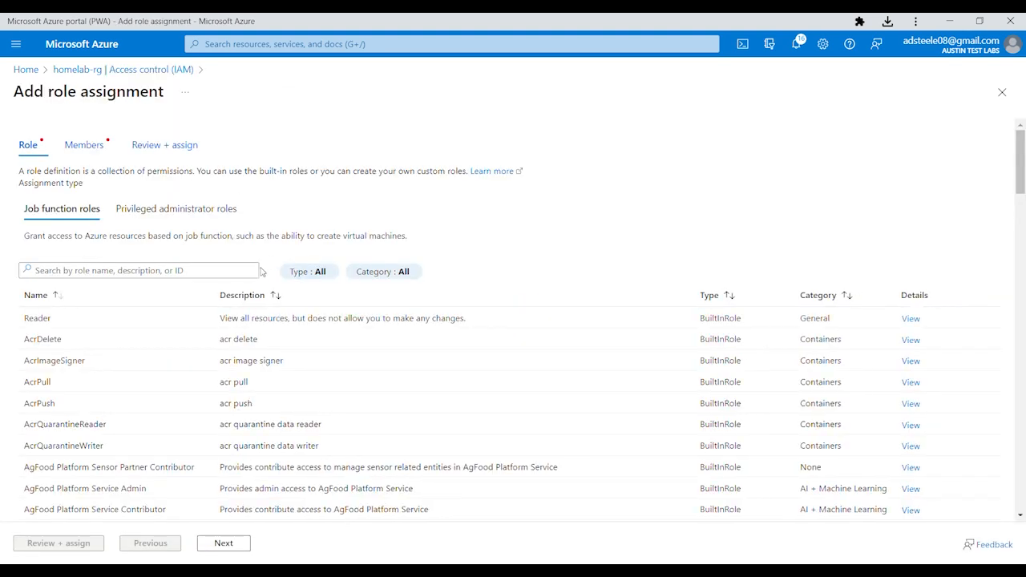
left_click(200, 324)
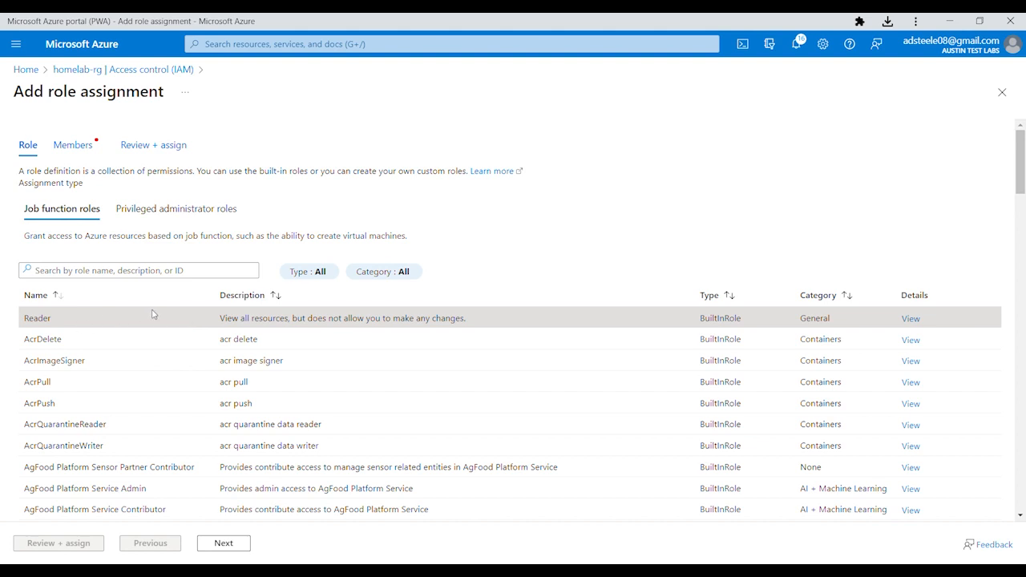
left_click(223, 544)
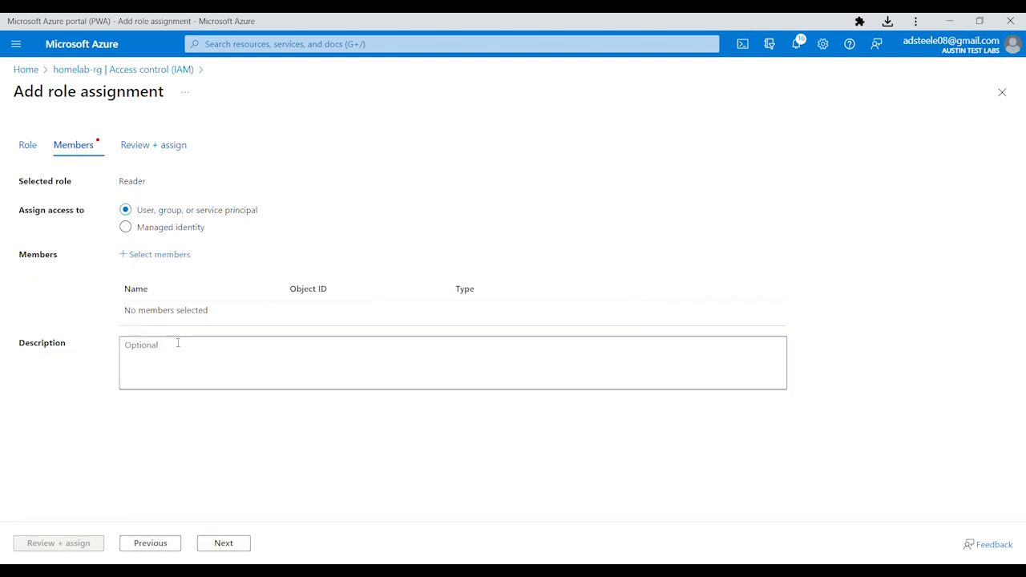
left_click(152, 255)
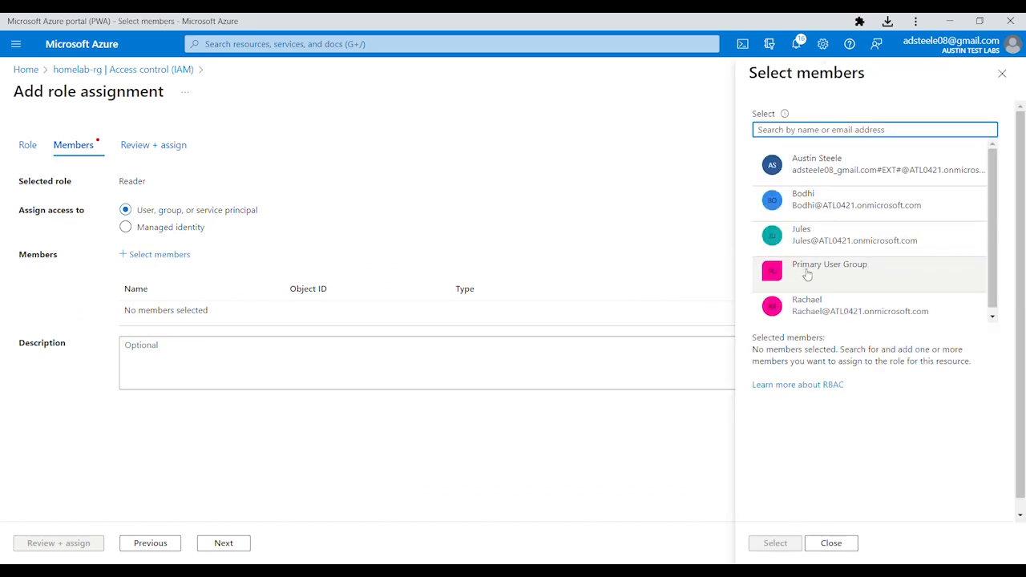
left_click(808, 276)
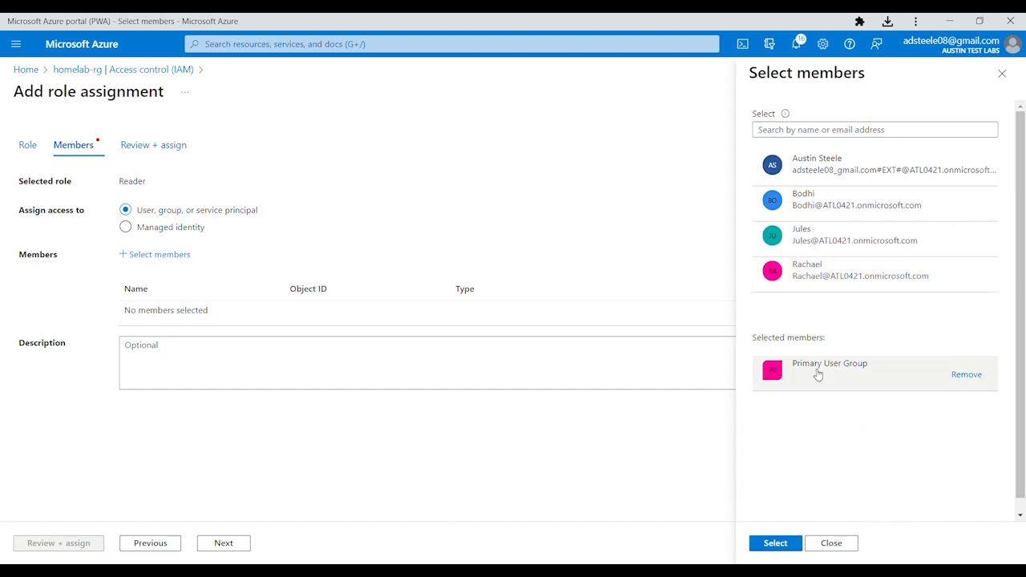
left_click(791, 543)
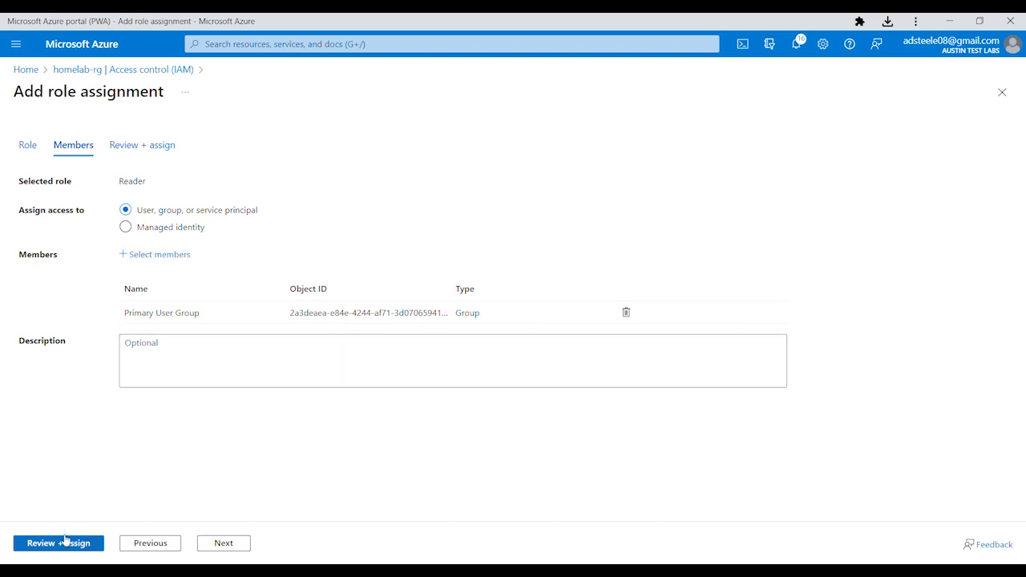
left_click(65, 546)
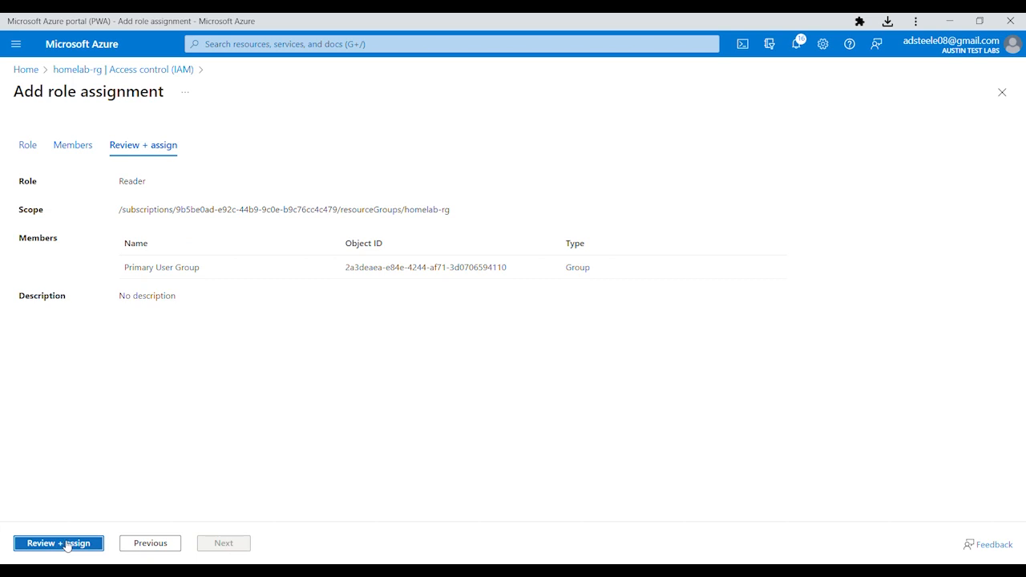
left_click(67, 546)
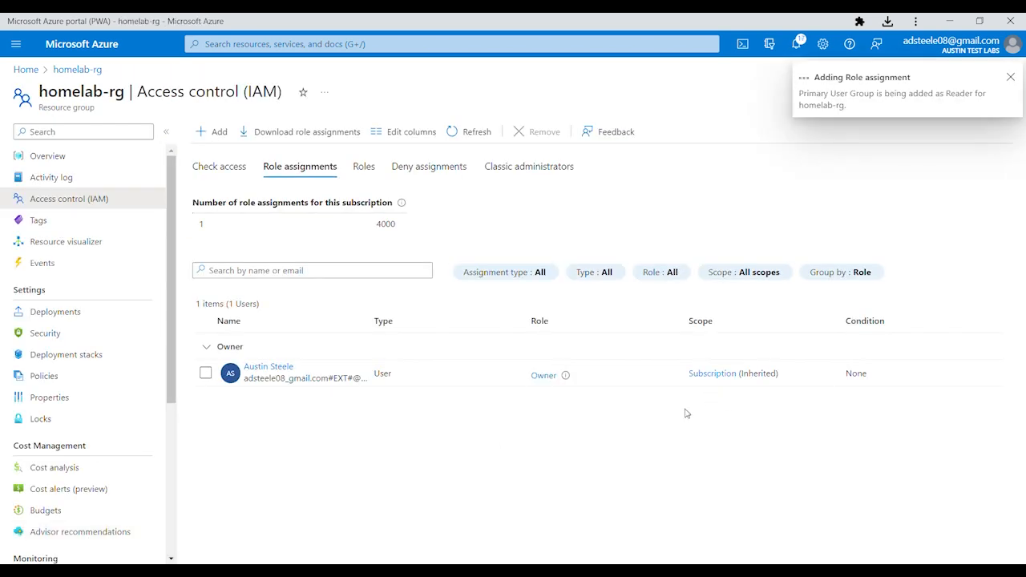